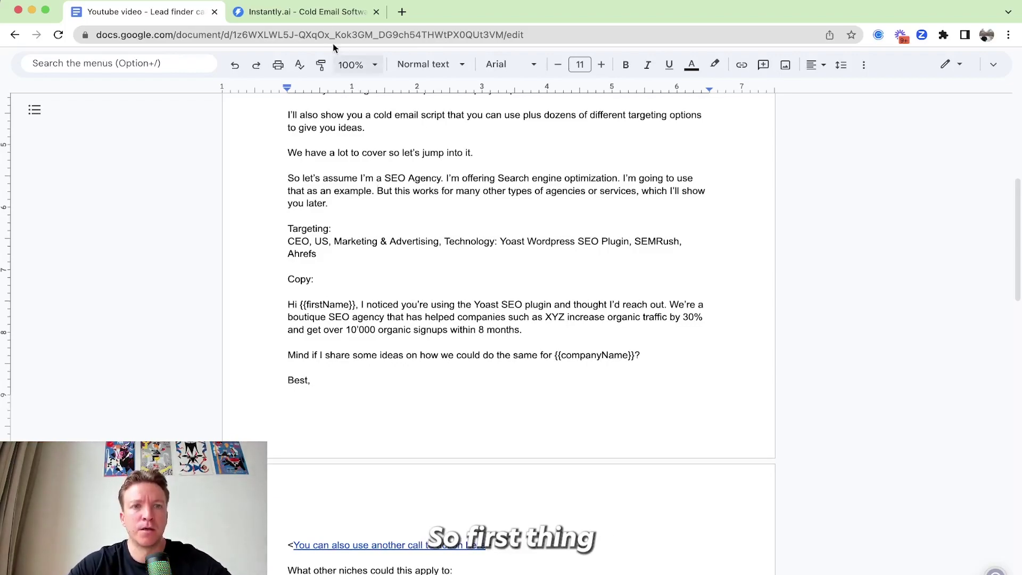
Switch to the Instantly tab, log in, and open Lead Finder from the sidebar.
{"action": "left_click", "coordinate": [320, 16]}
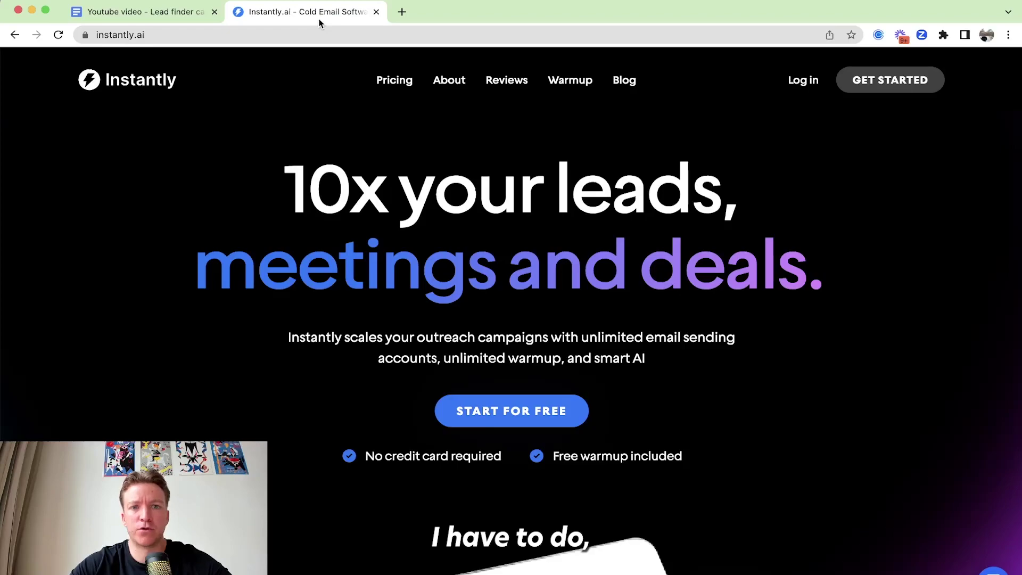
{"action": "left_click", "coordinate": [803, 81]}
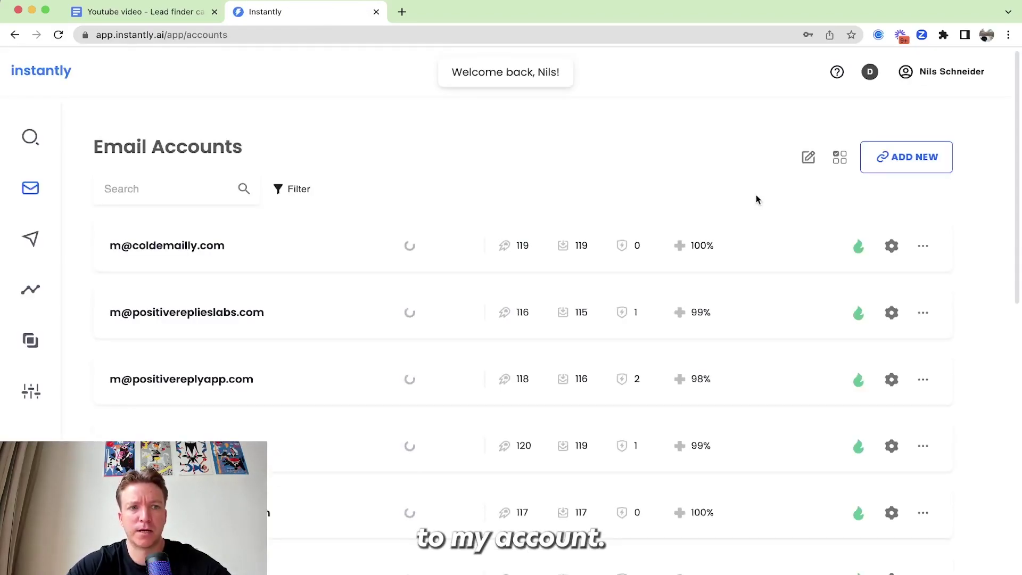
{"action": "left_click", "coordinate": [29, 139]}
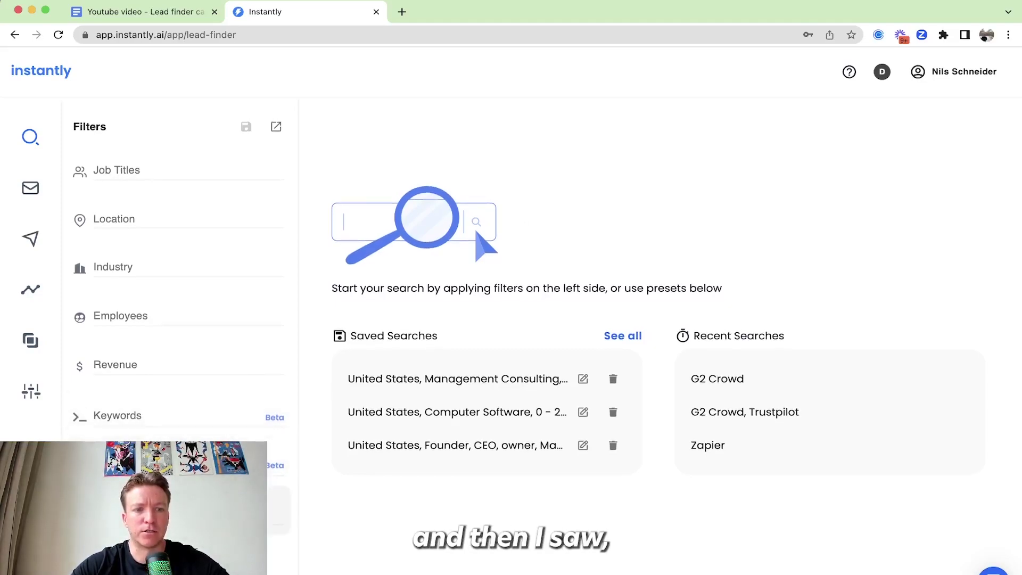
Search Technologies for 'yoast' and apply Yoast WordPress SEO Plugin, giving 17,993,166 results.
{"action": "scroll", "coordinate": [178, 266], "scroll_direction": "down", "scroll_amount": 2}
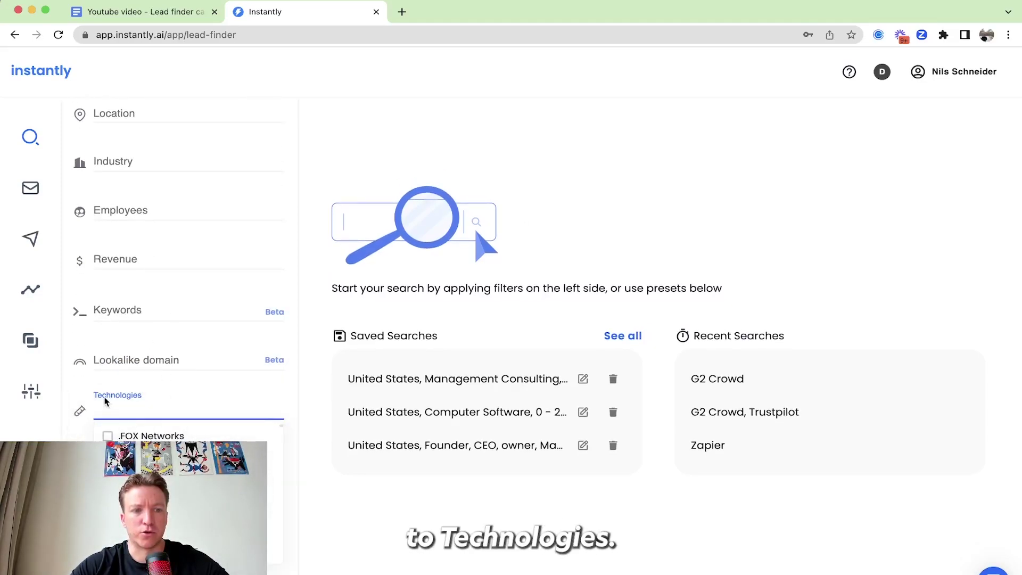
{"action": "type", "text": "yotp"}
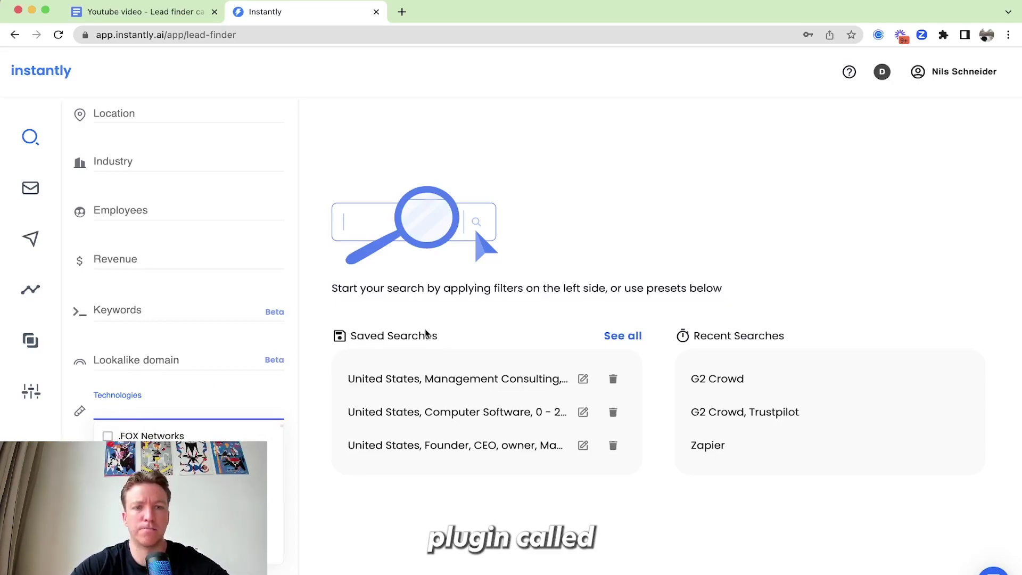
{"action": "left_click", "coordinate": [548, 279]}
{"action": "left_click", "coordinate": [192, 417]}
{"action": "type", "text": "yoast"}
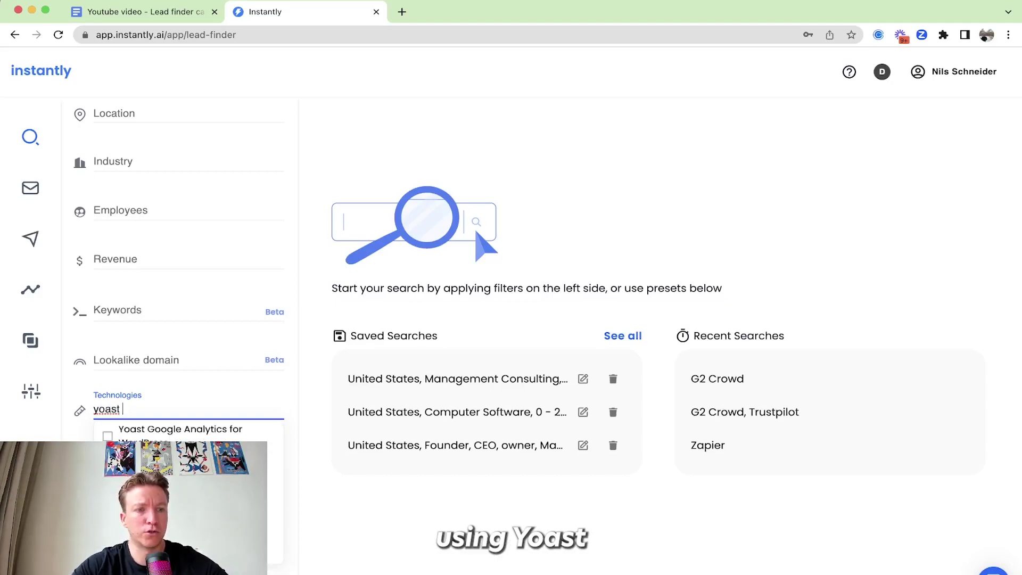
{"action": "left_click", "coordinate": [176, 463]}
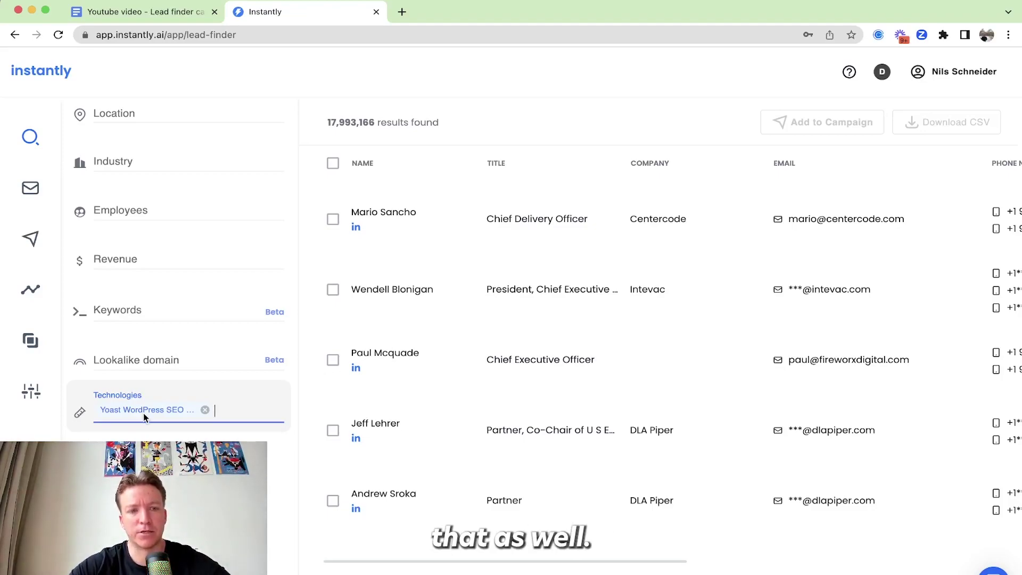
Swap the Yoast technology filter for Semrush.
{"action": "left_click", "coordinate": [206, 411]}
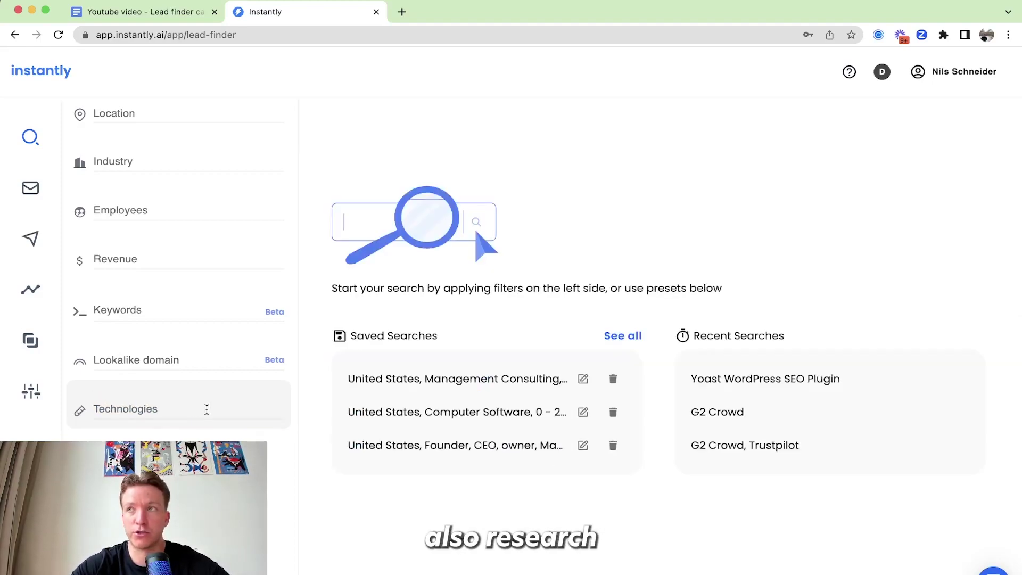
{"action": "left_click", "coordinate": [207, 409]}
{"action": "type", "text": "SEMru"}
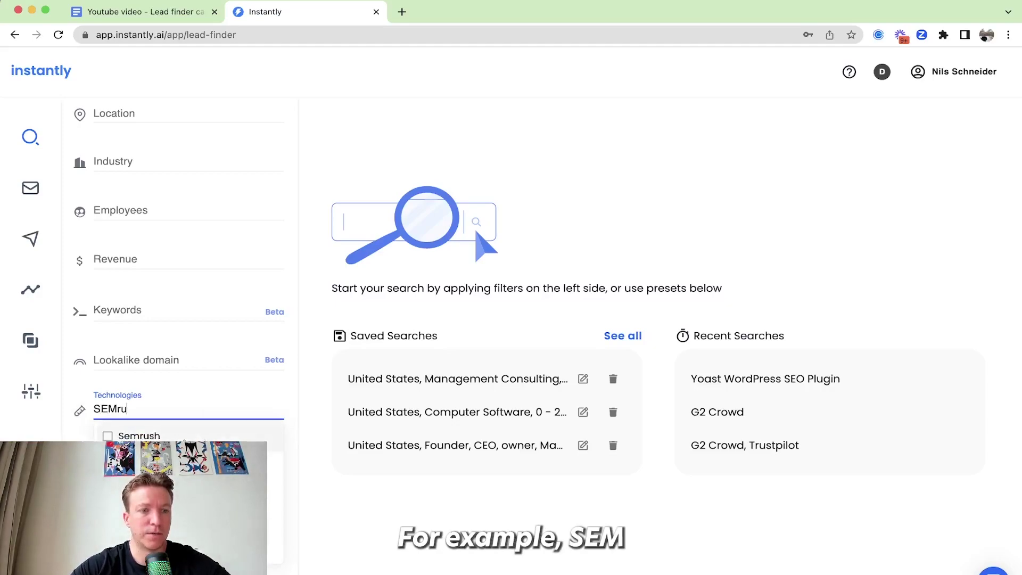
{"action": "left_click", "coordinate": [184, 437]}
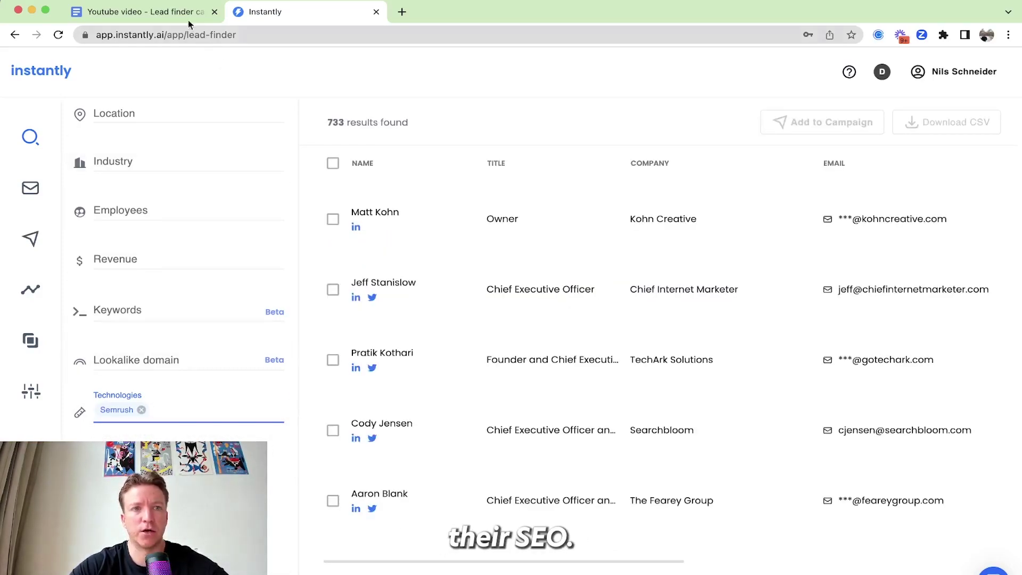
Try Ahrefs Bot Disallow in place of Semrush, then clear the technology filter.
{"action": "left_click", "coordinate": [141, 409]}
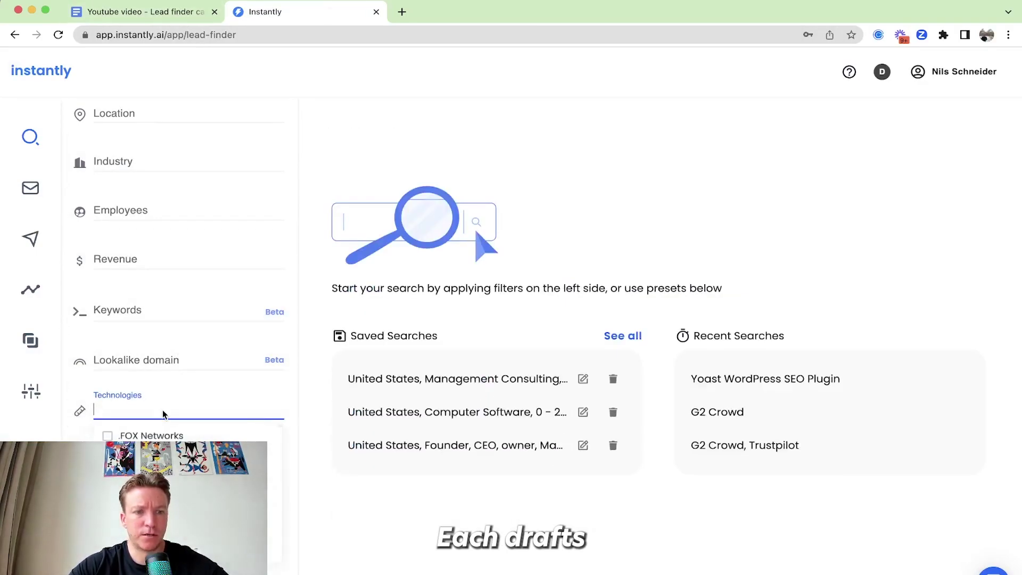
{"action": "type", "text": "ahrefs"}
{"action": "key", "text": "Return"}
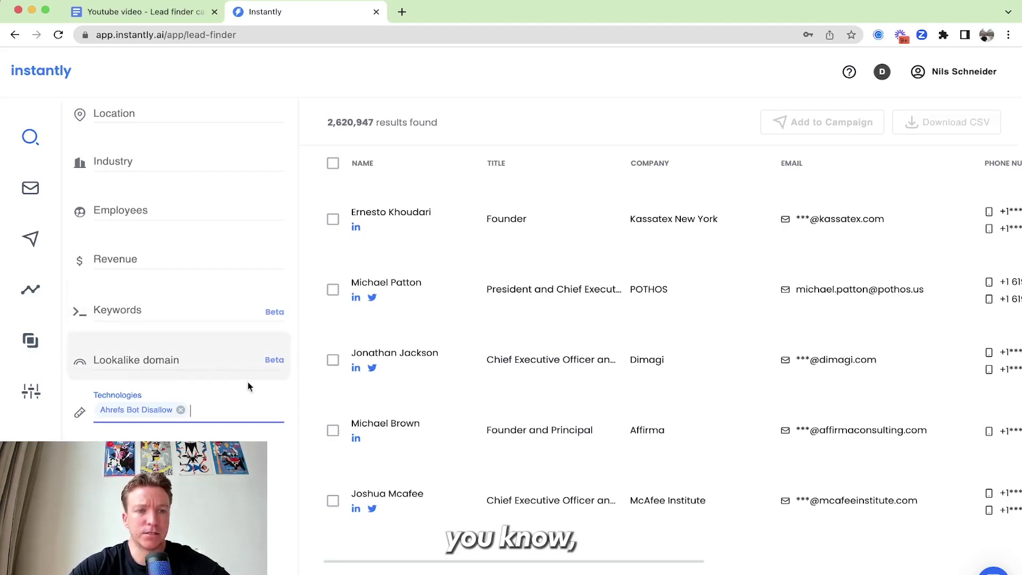
{"action": "left_click", "coordinate": [181, 410]}
{"action": "scroll", "coordinate": [292, 397], "scroll_direction": "up", "scroll_amount": 4}
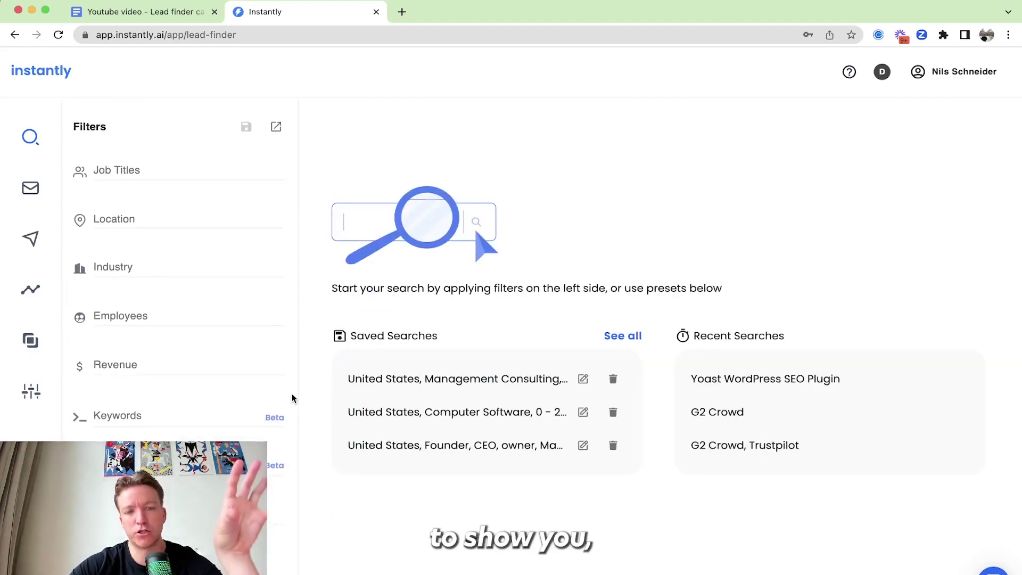
{"action": "left_click", "coordinate": [161, 16]}
{"action": "scroll", "coordinate": [559, 366], "scroll_direction": "down", "scroll_amount": 3}
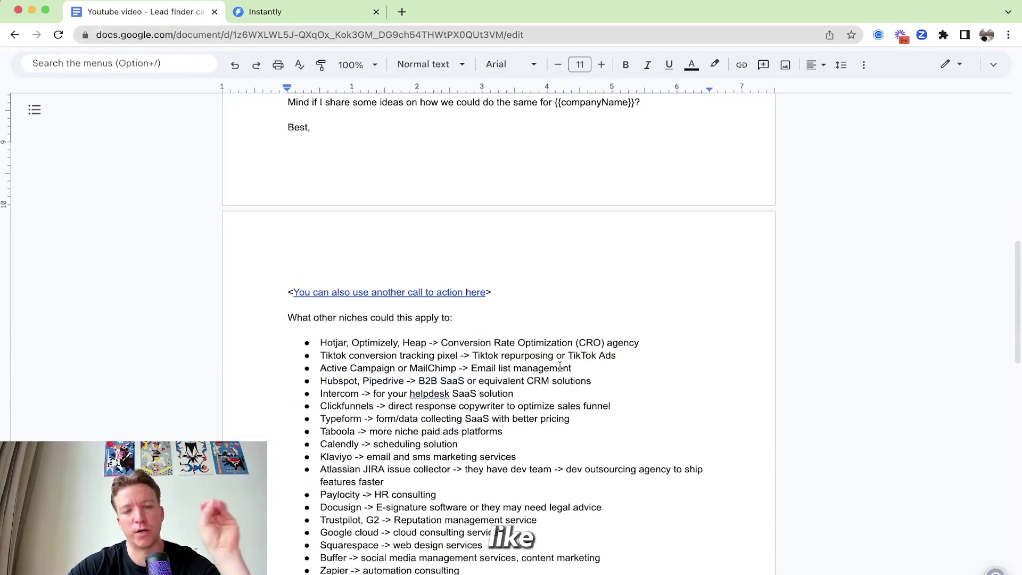
{"action": "scroll", "coordinate": [560, 366], "scroll_direction": "down", "scroll_amount": 3}
{"action": "scroll", "coordinate": [560, 366], "scroll_direction": "down", "scroll_amount": 1}
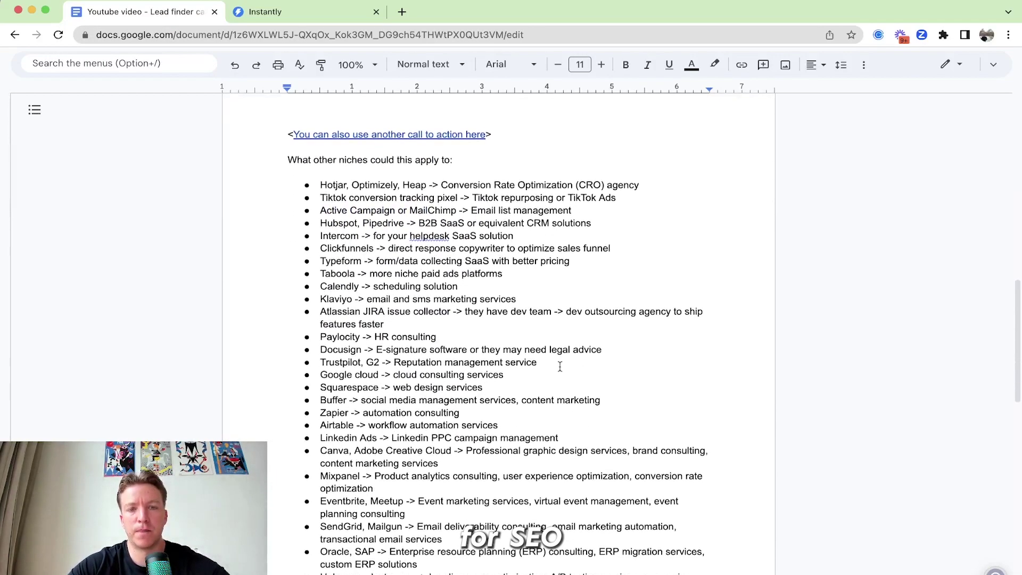
{"action": "left_click", "coordinate": [309, 11]}
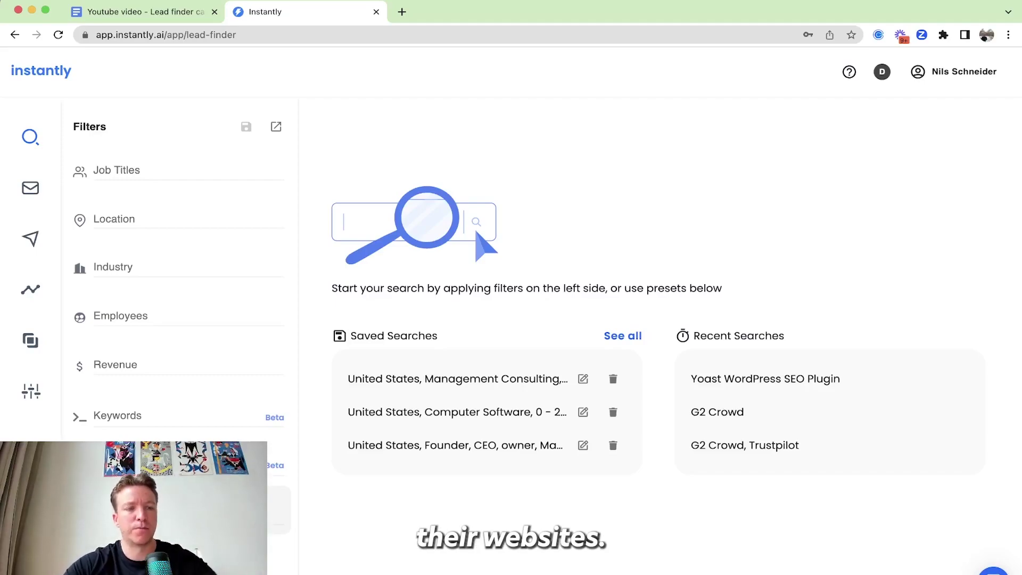
Add Hotjar as a Technologies filter.
{"action": "left_click", "coordinate": [181, 511]}
{"action": "left_click", "coordinate": [294, 410]}
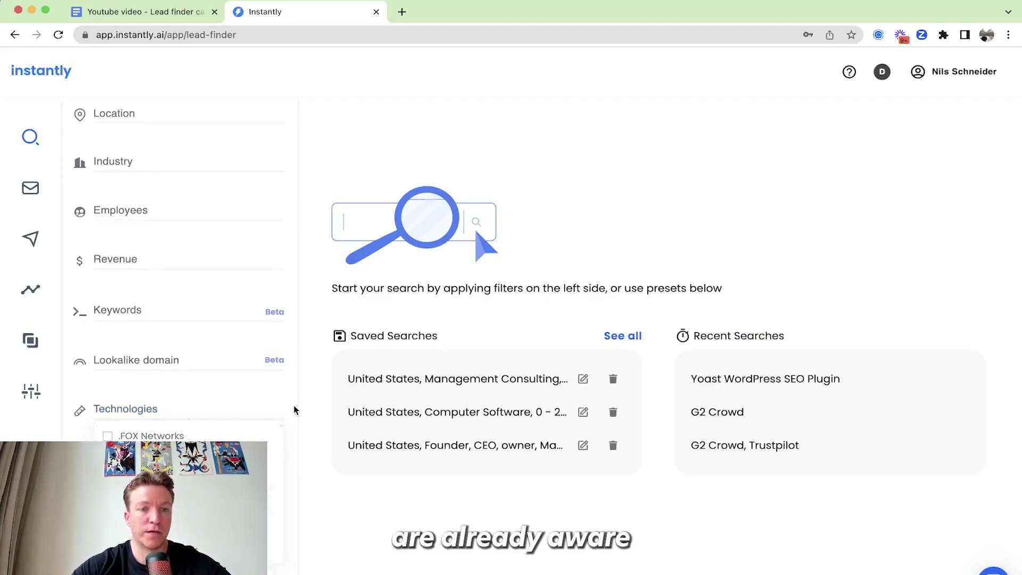
{"action": "left_click", "coordinate": [160, 411]}
{"action": "type", "text": "hotjar"}
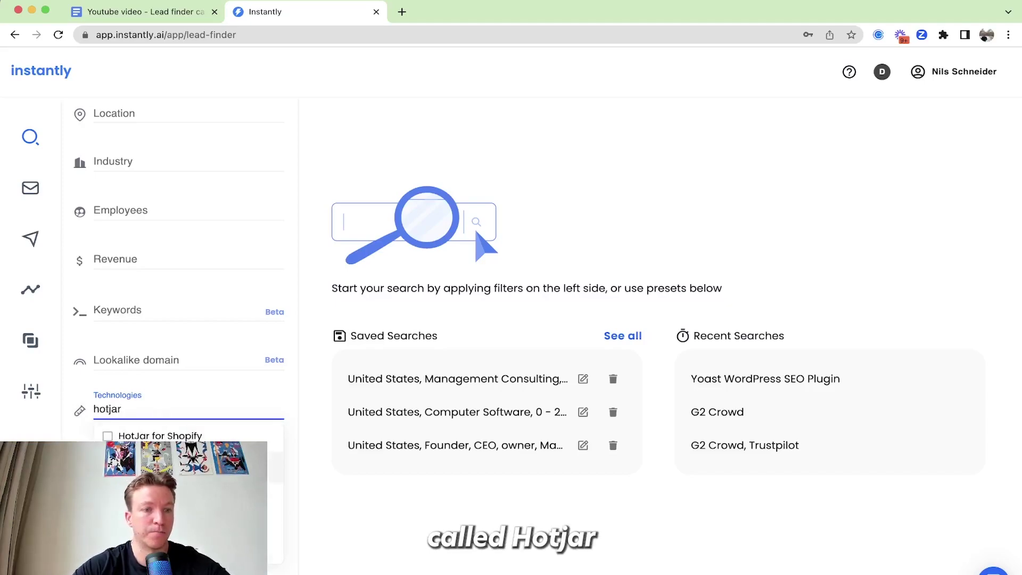
{"action": "key", "text": "Return"}
Add Optimizely alongside Hotjar, bringing results to 12,347,794.
{"action": "key", "text": "ctrl+shift+Tab"}
{"action": "key", "text": "ctrl+Tab"}
{"action": "type", "text": "optimizel"}
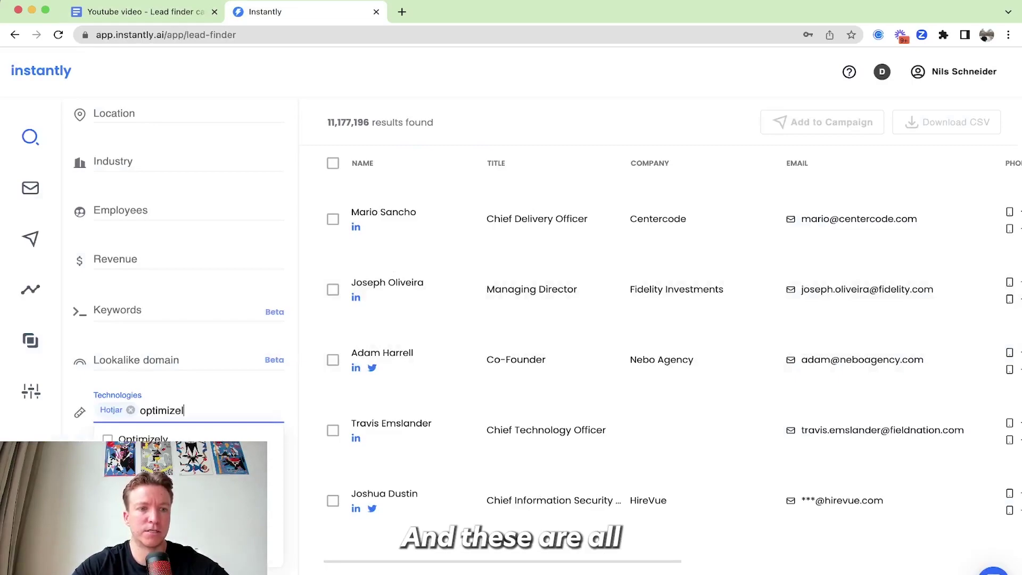
{"action": "left_click", "coordinate": [160, 439]}
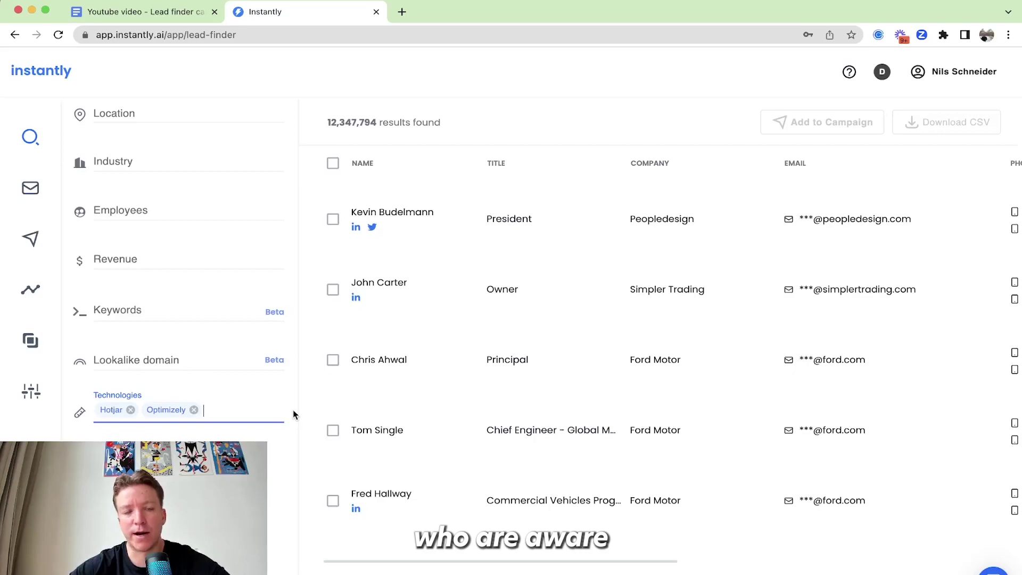
Replace Hotjar and Optimizely with TikTok Conversion Tracking Pixel, narrowing to 397,402 leads.
{"action": "left_click", "coordinate": [136, 15]}
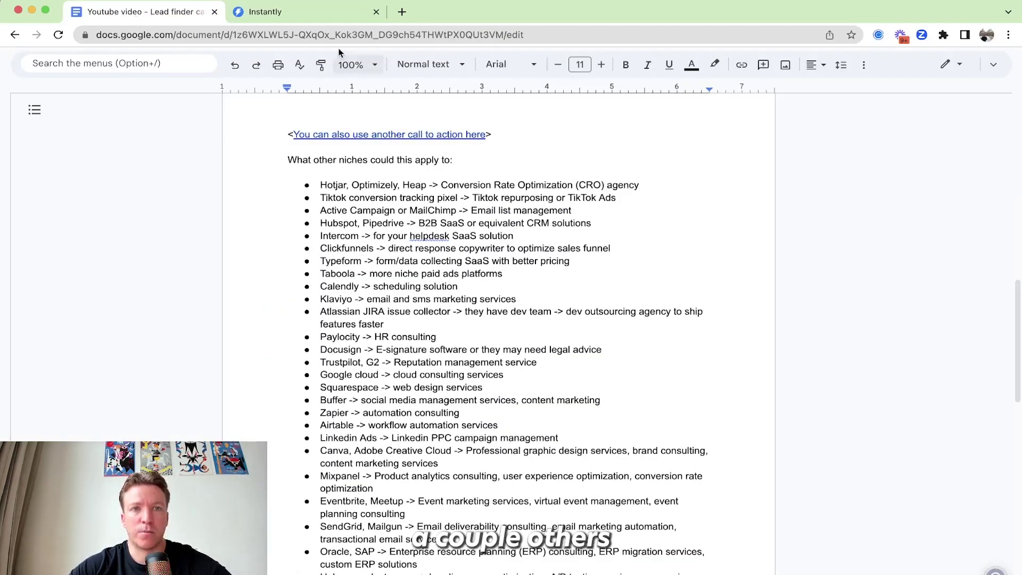
{"action": "left_click", "coordinate": [320, 13]}
{"action": "left_click", "coordinate": [138, 411]}
{"action": "left_click", "coordinate": [138, 410]}
{"action": "type", "text": "tiktok"}
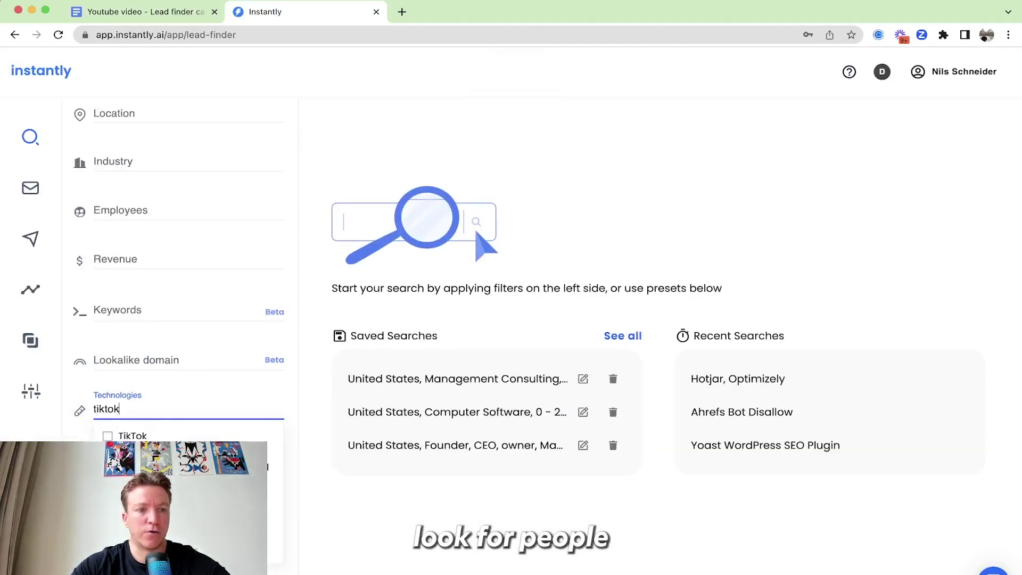
{"action": "left_click", "coordinate": [186, 468]}
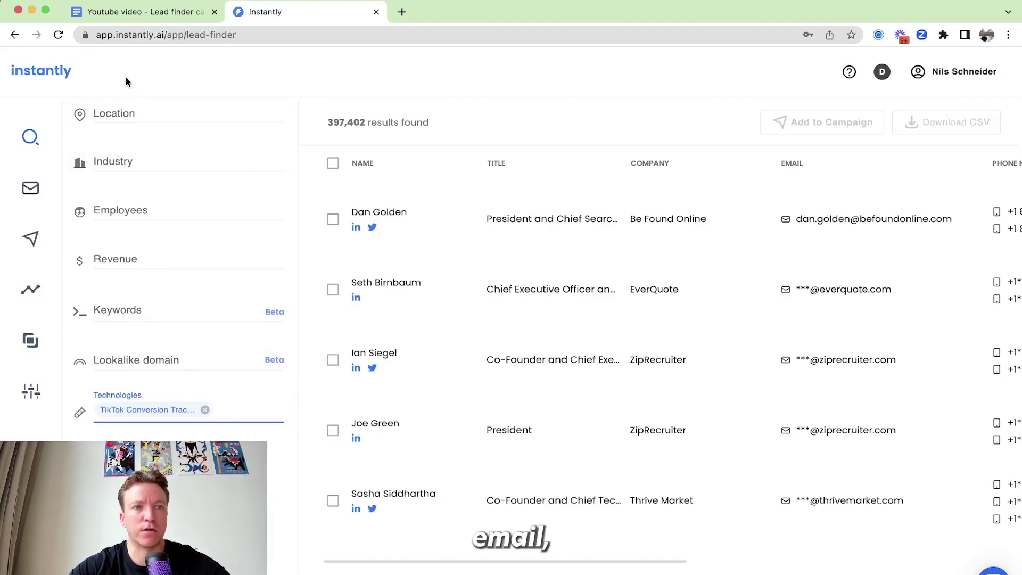
Mark the Active Campaign / MailChimp line in the niche doc, then remove the TikTok filter.
{"action": "left_click", "coordinate": [140, 12]}
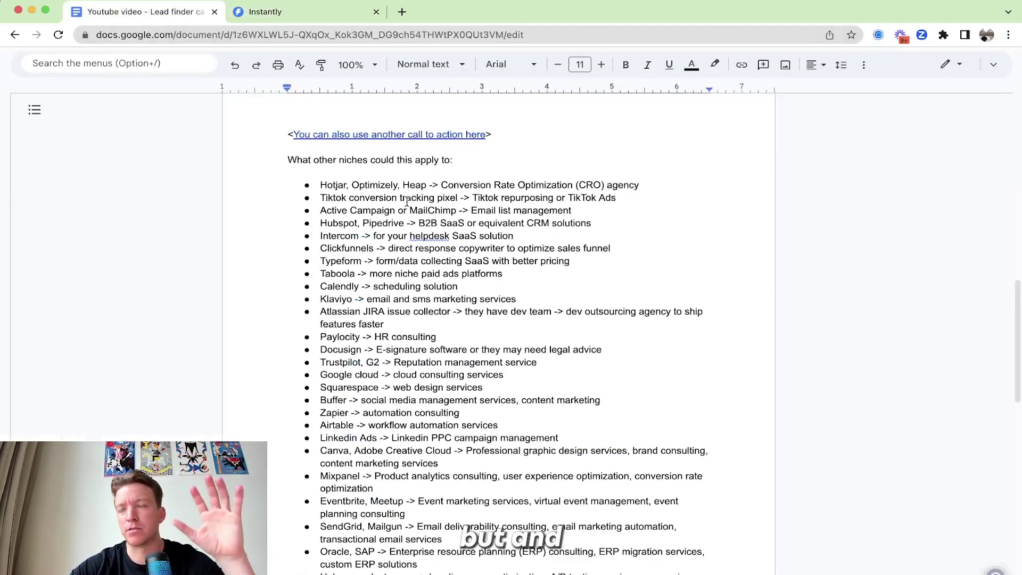
{"action": "scroll", "coordinate": [638, 313], "scroll_direction": "down", "scroll_amount": 2}
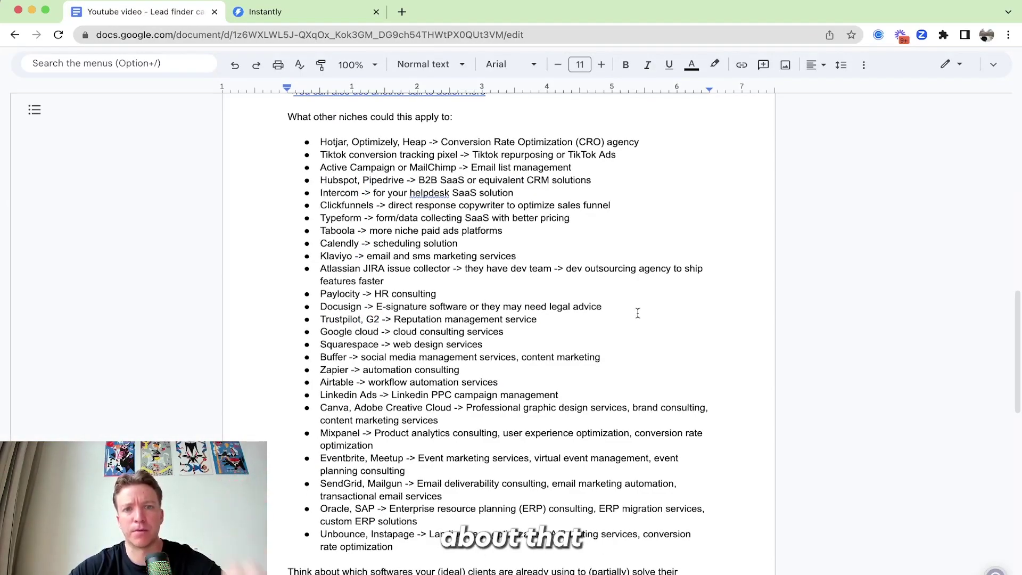
{"action": "left_click", "coordinate": [589, 165]}
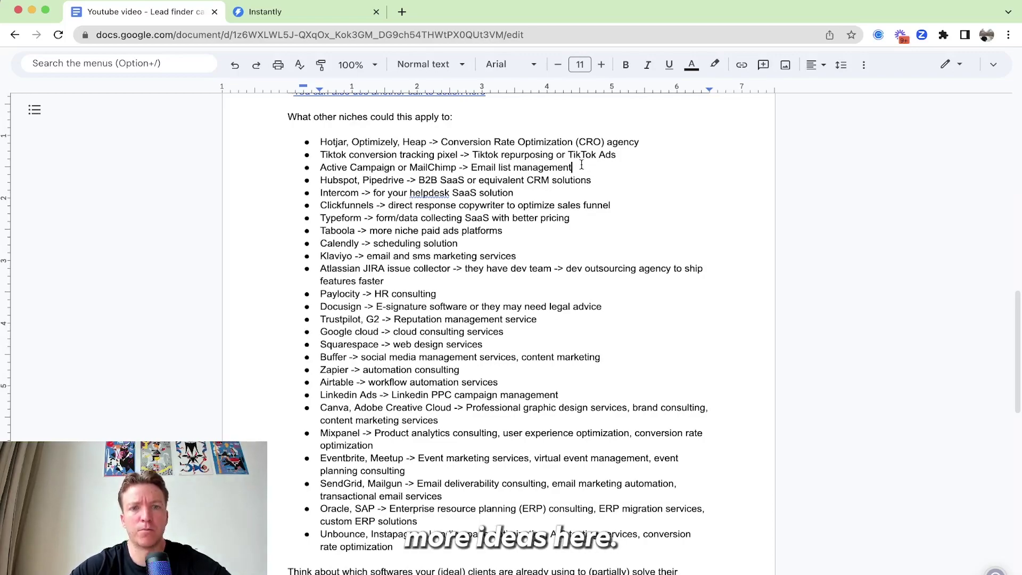
{"action": "left_click", "coordinate": [330, 12]}
{"action": "left_click", "coordinate": [205, 409]}
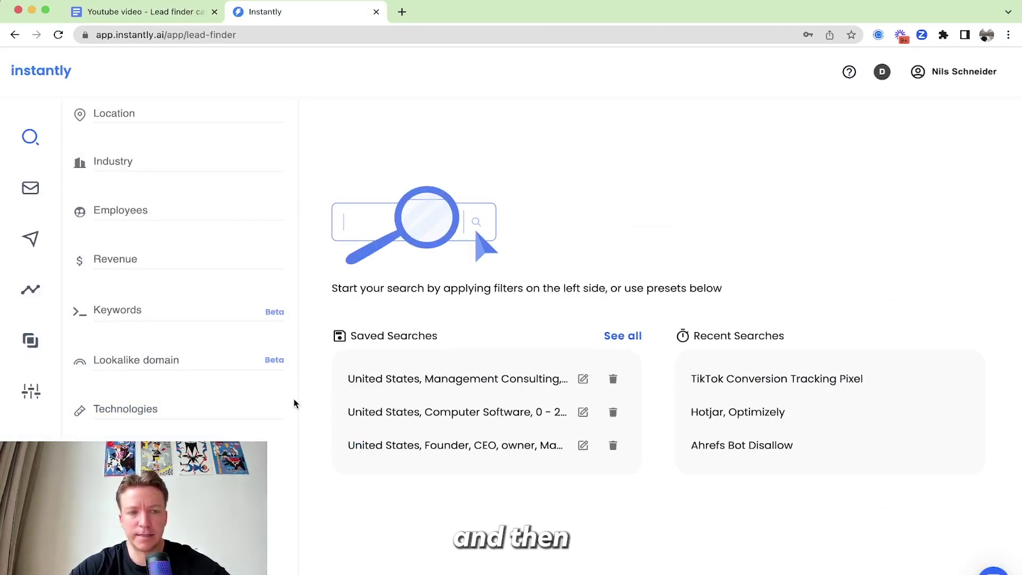
{"action": "left_click", "coordinate": [159, 411]}
{"action": "type", "text": "active ca"}
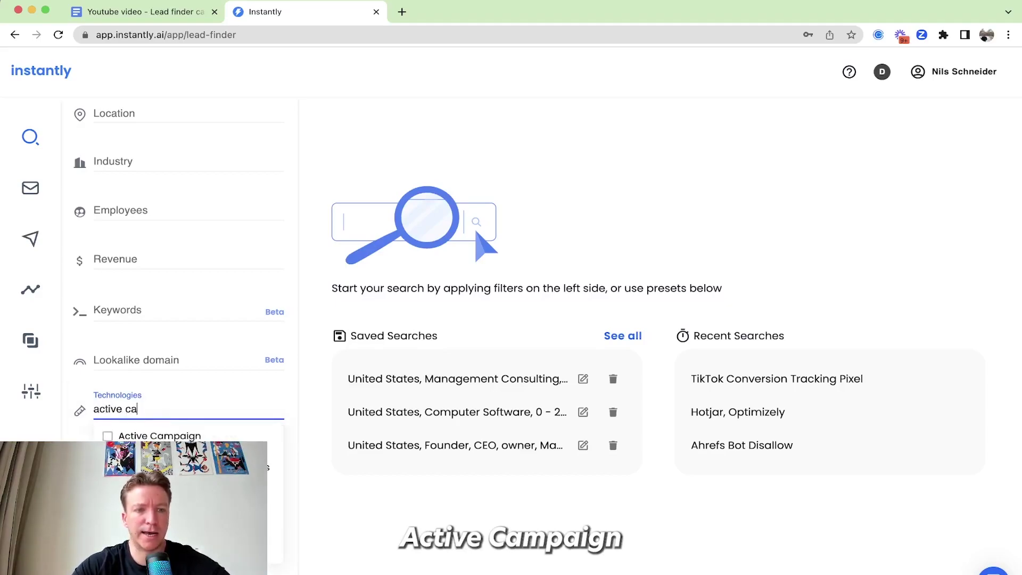
{"action": "type", "text": "mpai"}
{"action": "left_click", "coordinate": [160, 436]}
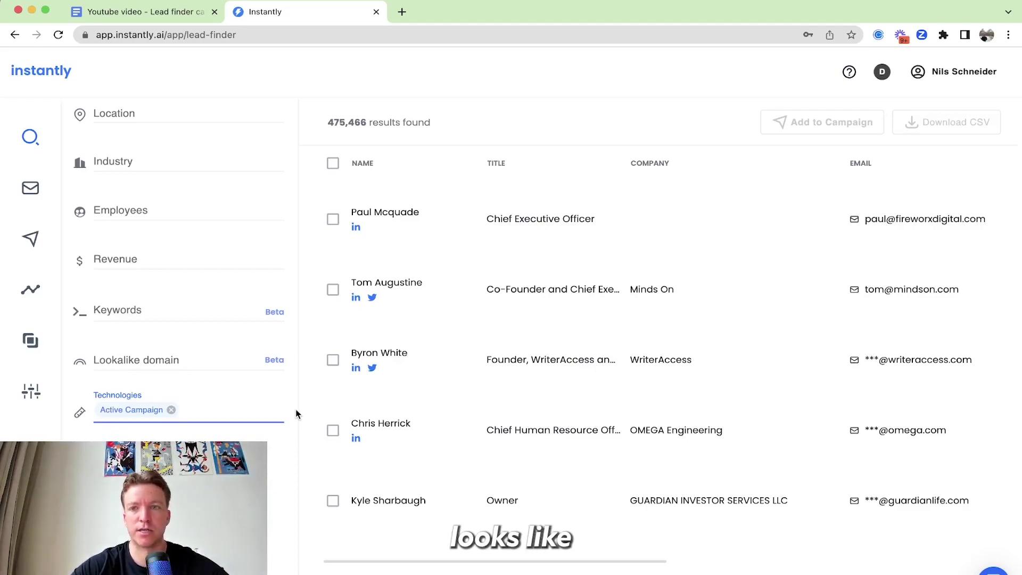
{"action": "left_click", "coordinate": [171, 409]}
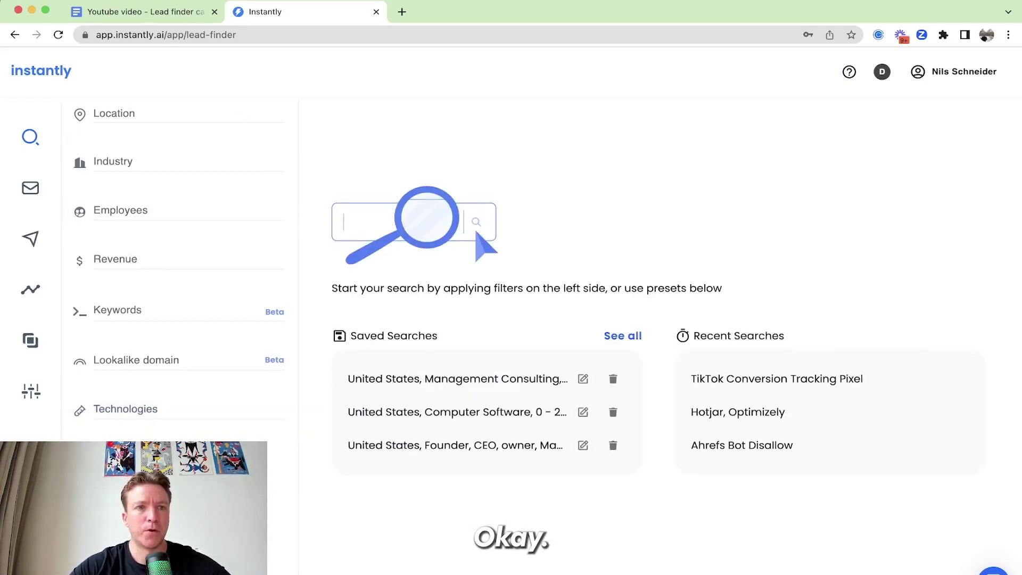
{"action": "left_click", "coordinate": [155, 11]}
{"action": "scroll", "coordinate": [524, 304], "scroll_direction": "down", "scroll_amount": 1}
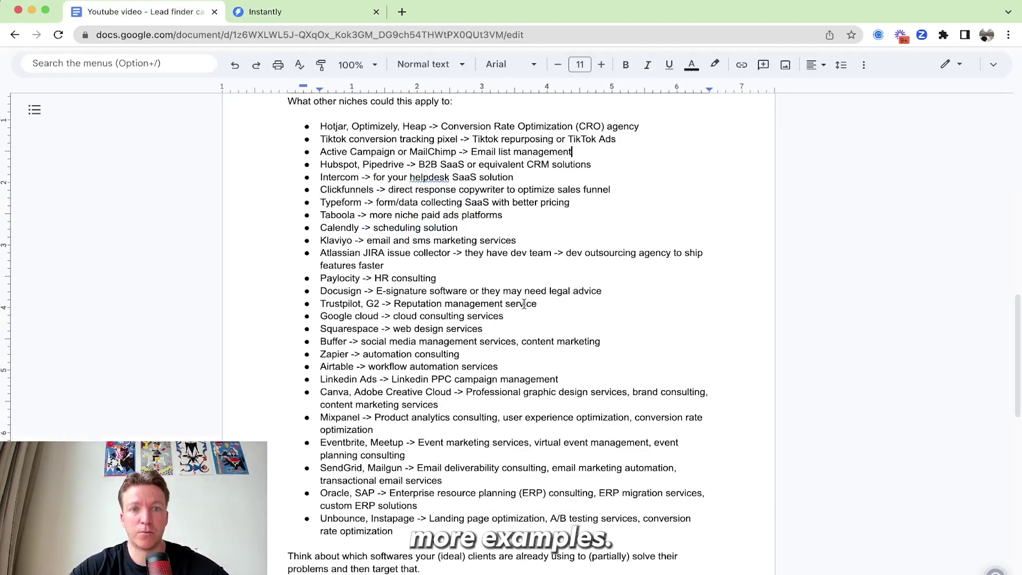
{"action": "left_click", "coordinate": [265, 11]}
{"action": "left_click", "coordinate": [159, 409]}
{"action": "type", "text": "shopify"}
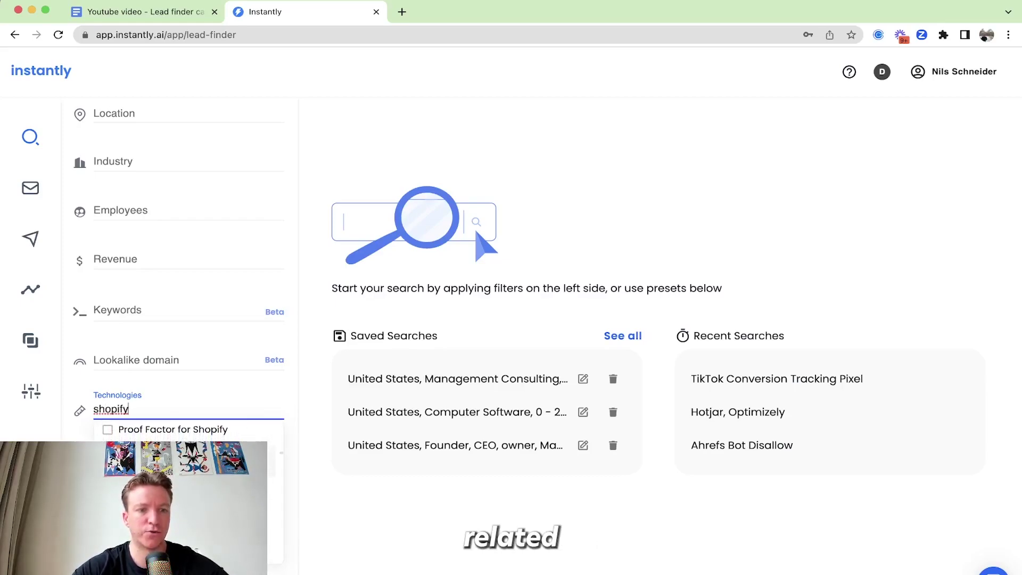
{"action": "key", "text": "Return"}
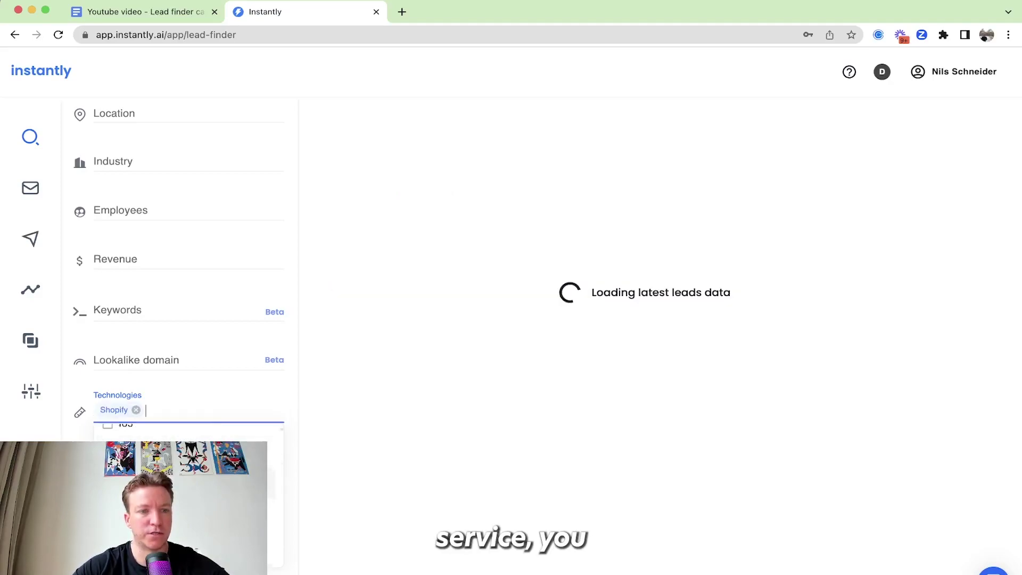
{"action": "type", "text": "klaviyo"}
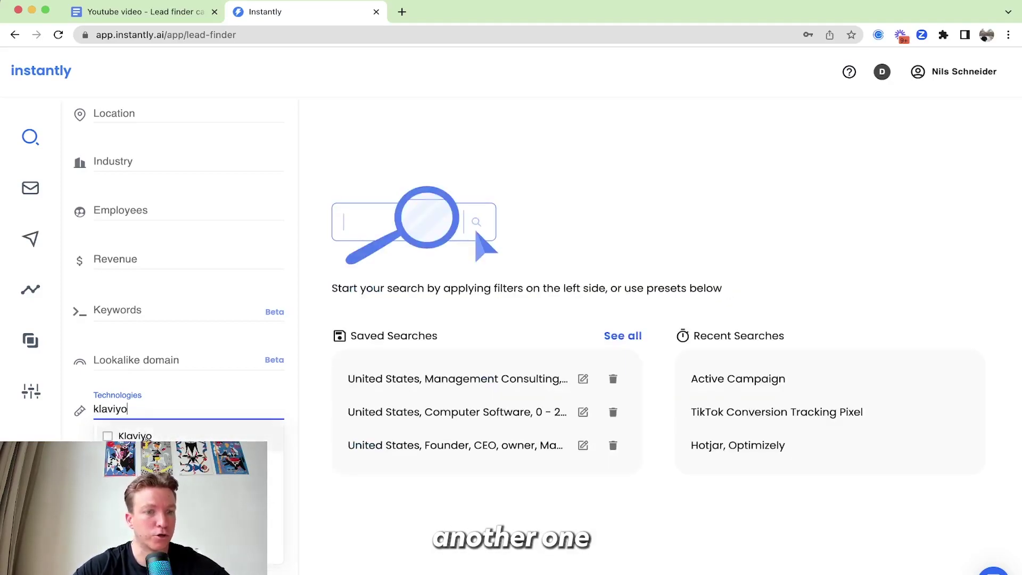
{"action": "key", "text": "Return"}
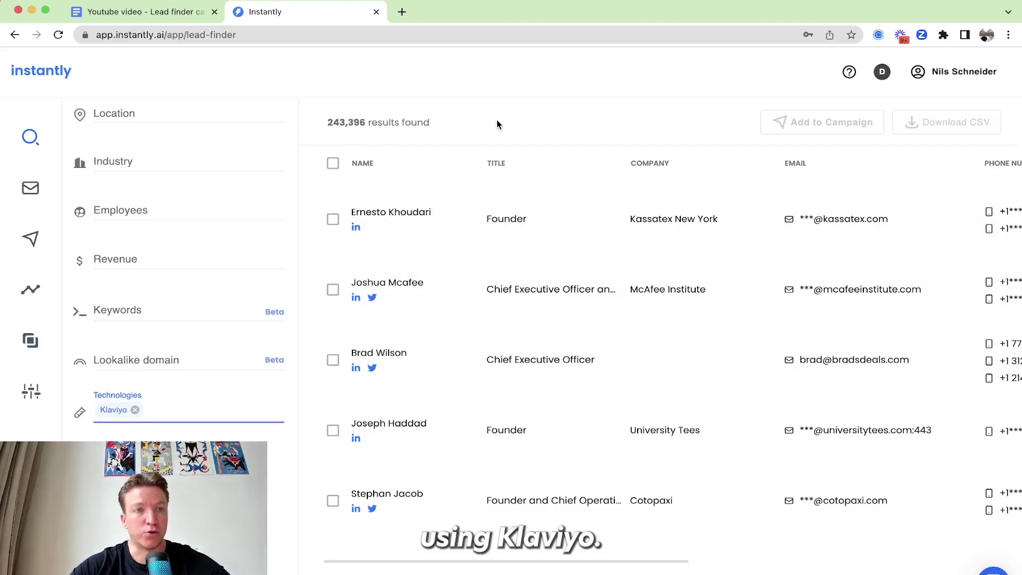
{"action": "left_click", "coordinate": [141, 11]}
{"action": "left_click", "coordinate": [265, 12]}
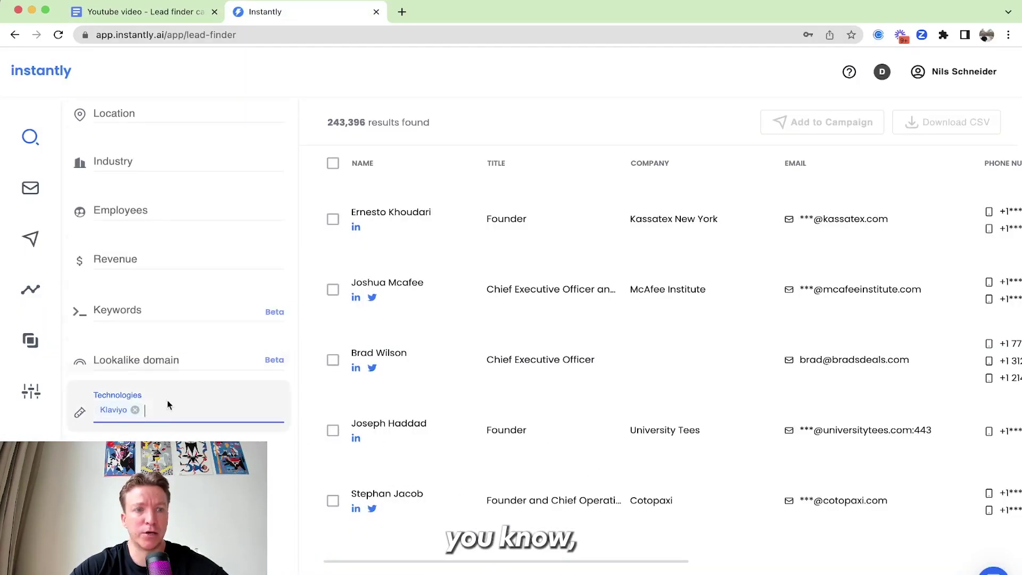
{"action": "left_click", "coordinate": [136, 410]}
{"action": "left_click", "coordinate": [202, 412]}
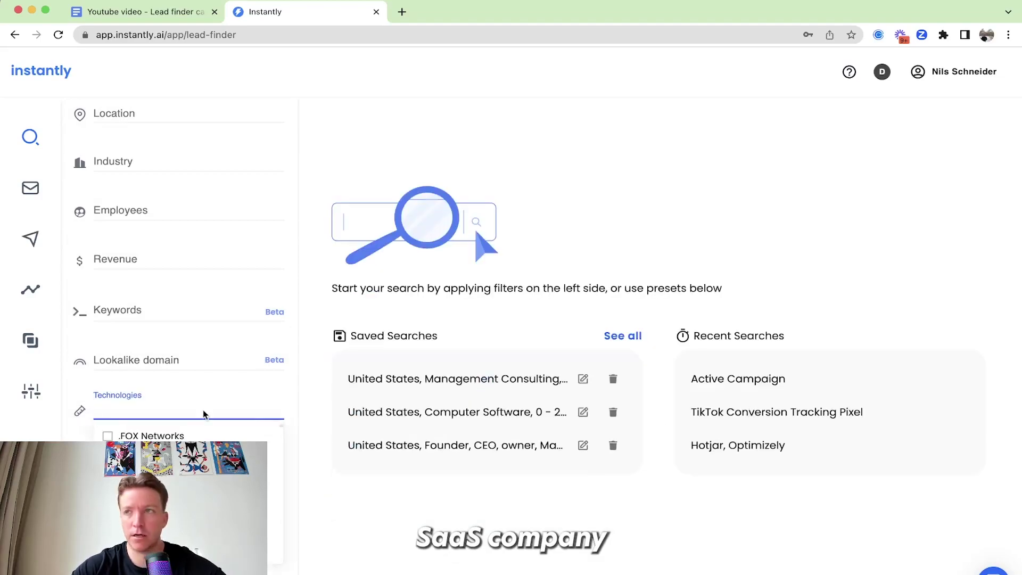
{"action": "type", "text": "DocuSign"}
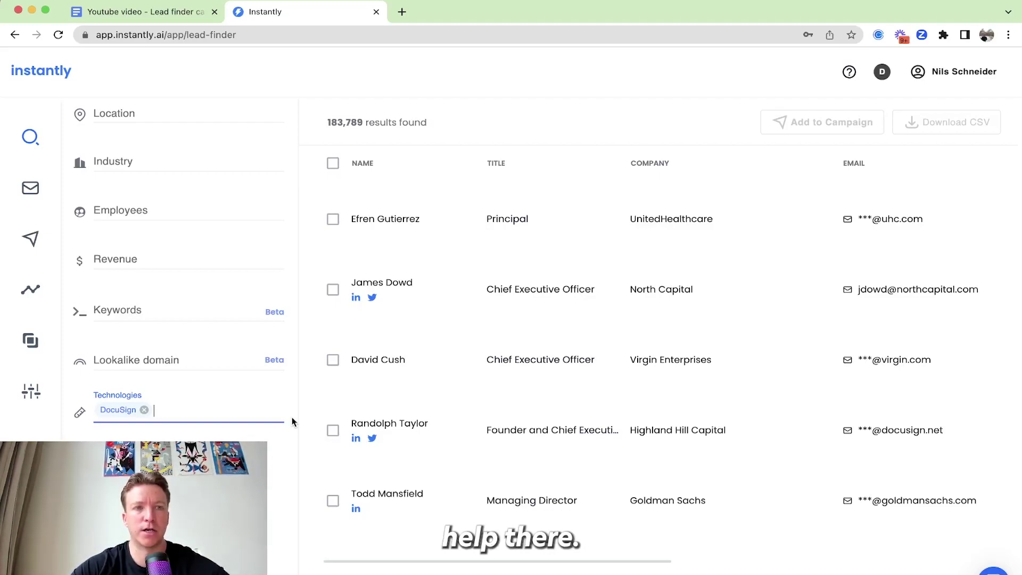
Replace the DocuSign filter with Canva, narrowing results to 5,042 leads.
{"action": "left_click", "coordinate": [145, 409]}
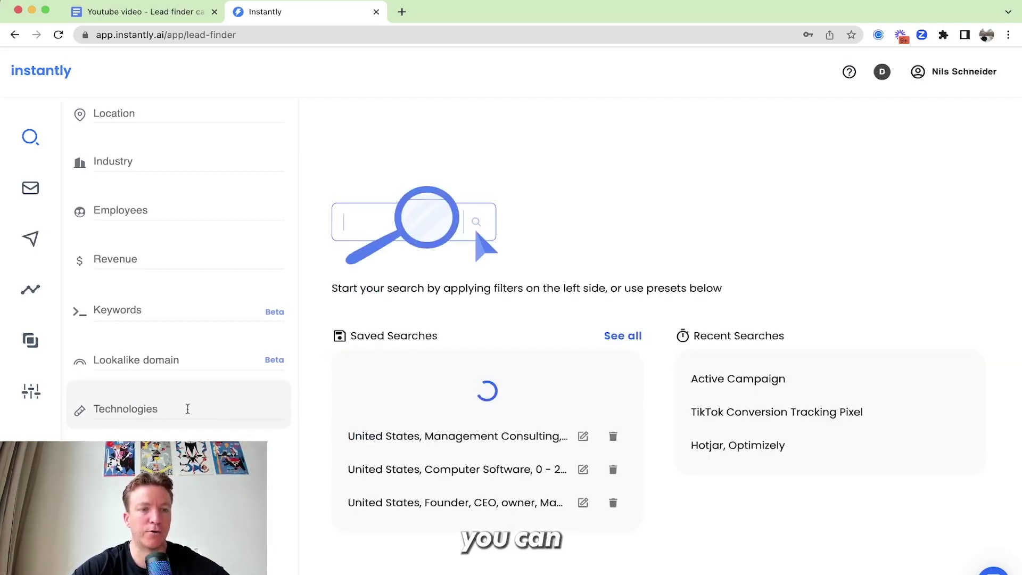
{"action": "key", "text": "ctrl+shift+Tab"}
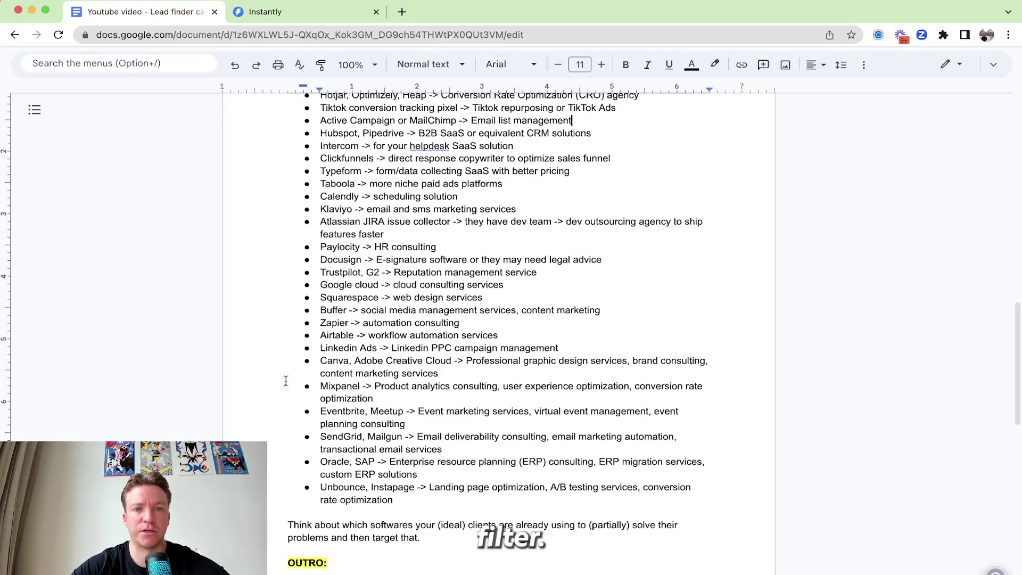
{"action": "key", "text": "ctrl+Tab"}
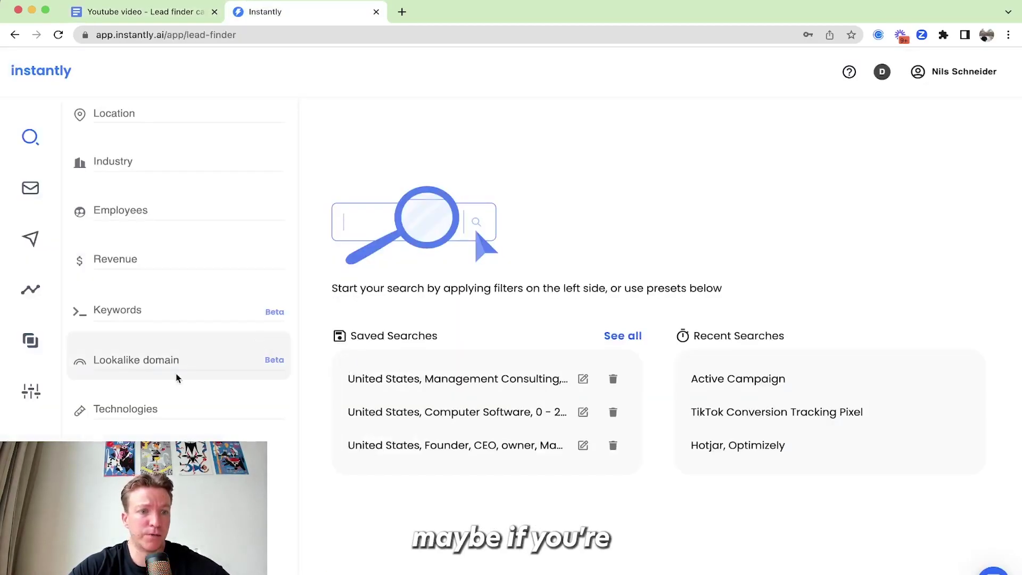
{"action": "left_click", "coordinate": [136, 406]}
{"action": "type", "text": "canva"}
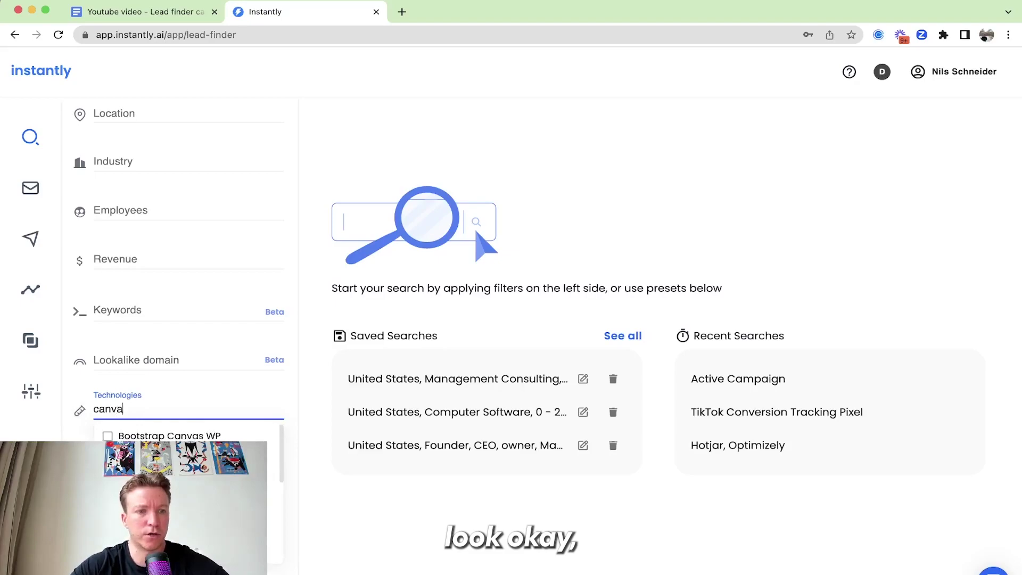
{"action": "left_click", "coordinate": [160, 457]}
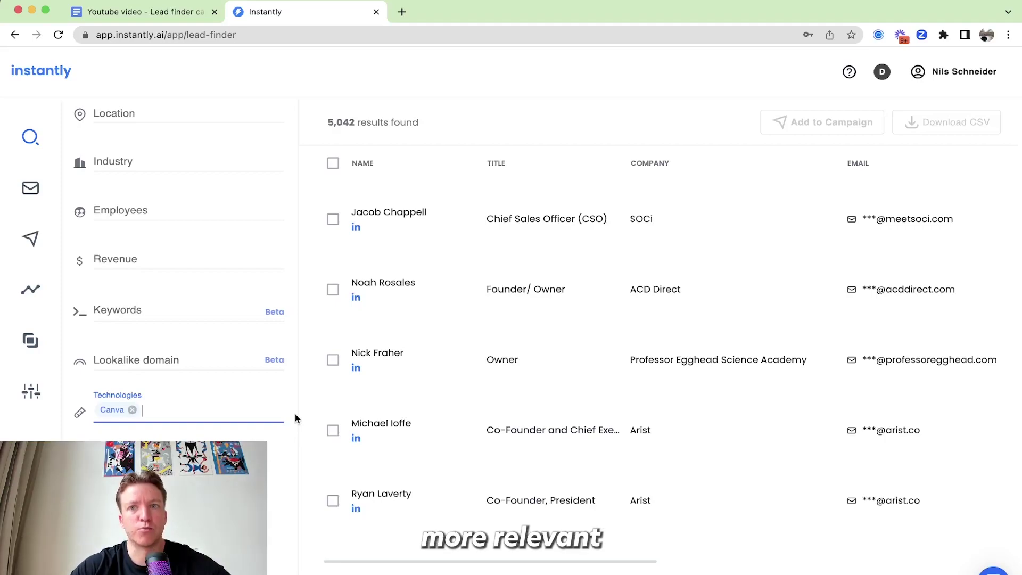
Go back to the niche ideas document at the Mixpanel example.
{"action": "key", "text": "ctrl+shift+Tab"}
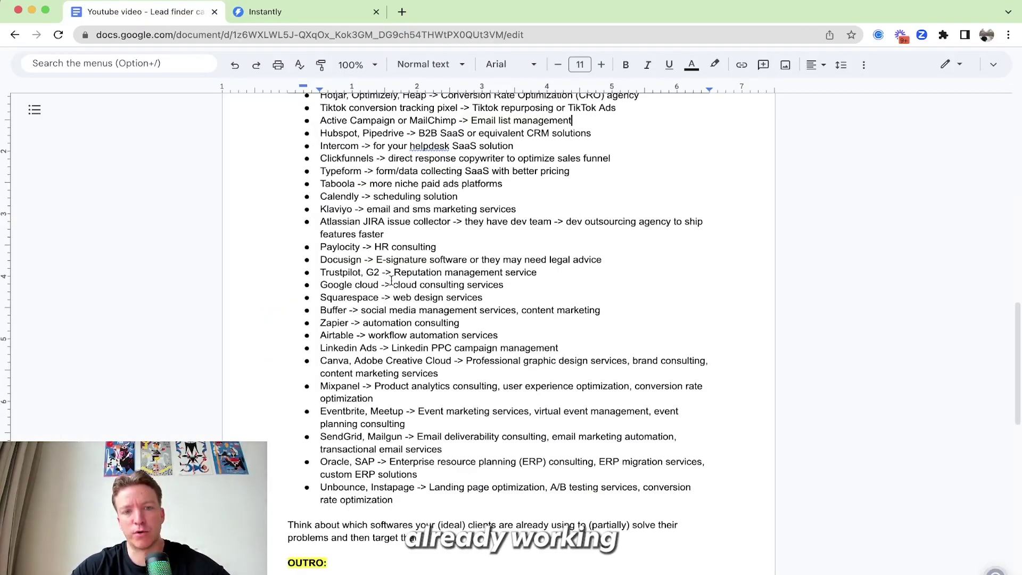
{"action": "left_click", "coordinate": [374, 398]}
{"action": "scroll", "coordinate": [405, 372], "scroll_direction": "down", "scroll_amount": 2}
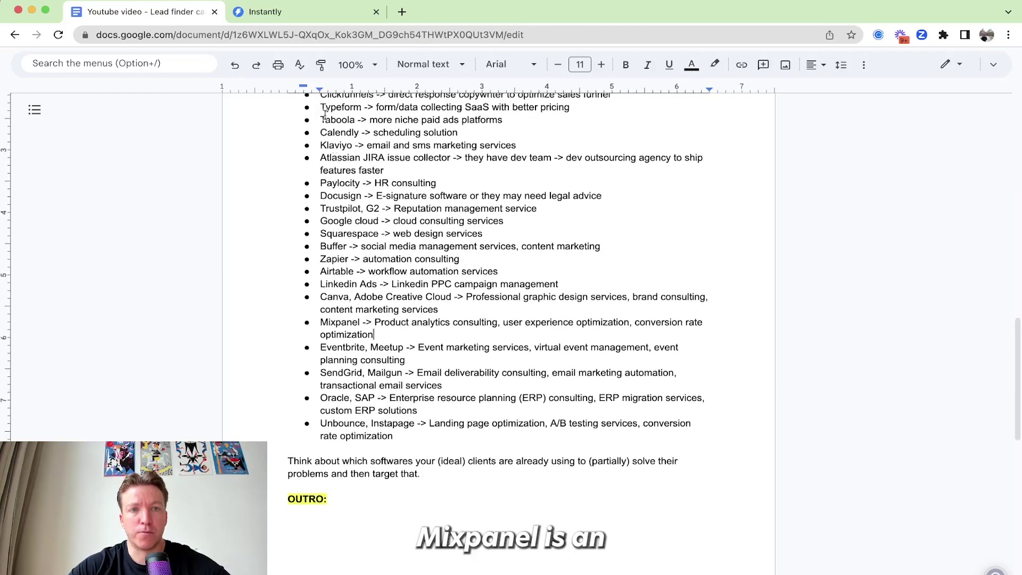
Swap Canva for a Mixpanel technology filter, check the ideas doc, then remove Mixpanel.
{"action": "left_click", "coordinate": [288, 18]}
{"action": "left_click", "coordinate": [132, 410]}
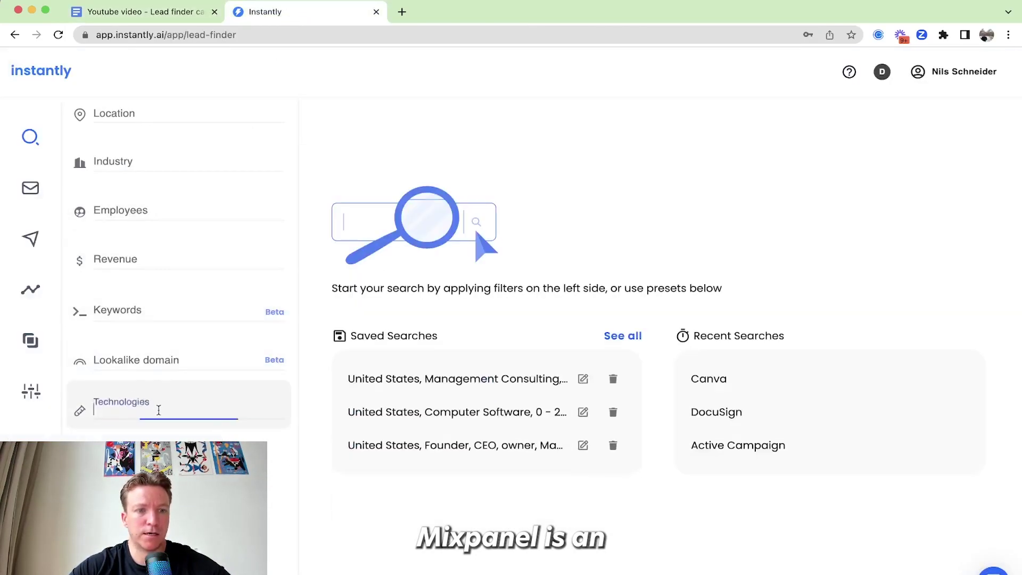
{"action": "type", "text": "mixpanel"}
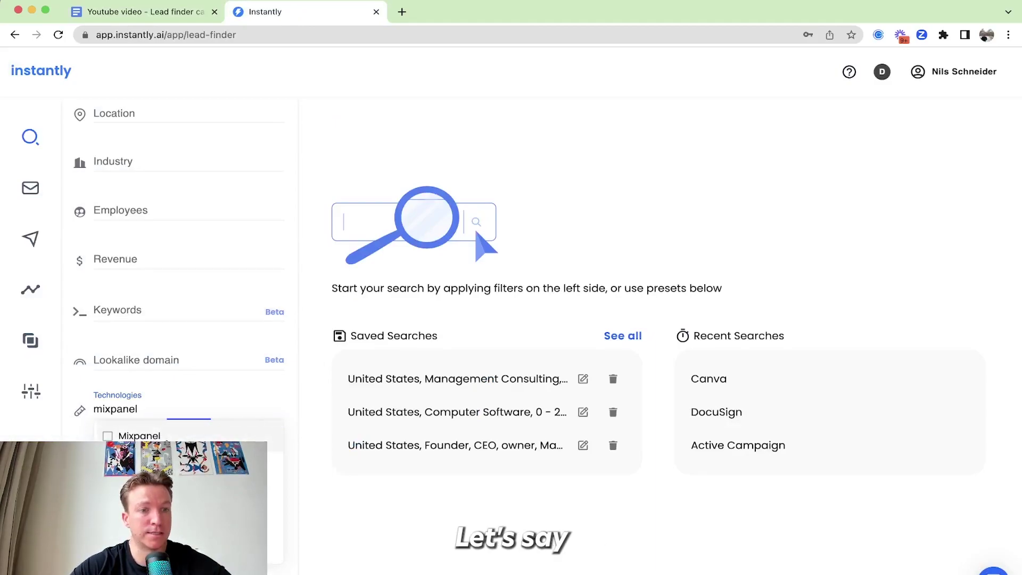
{"action": "key", "text": "Return"}
{"action": "left_click", "coordinate": [154, 12]}
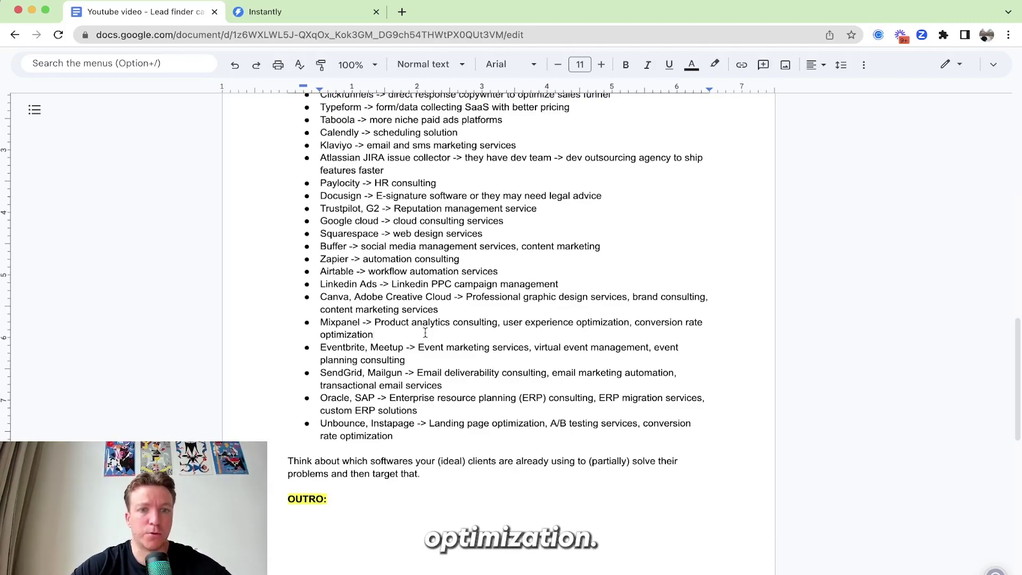
{"action": "scroll", "coordinate": [426, 333], "scroll_direction": "down", "scroll_amount": 1}
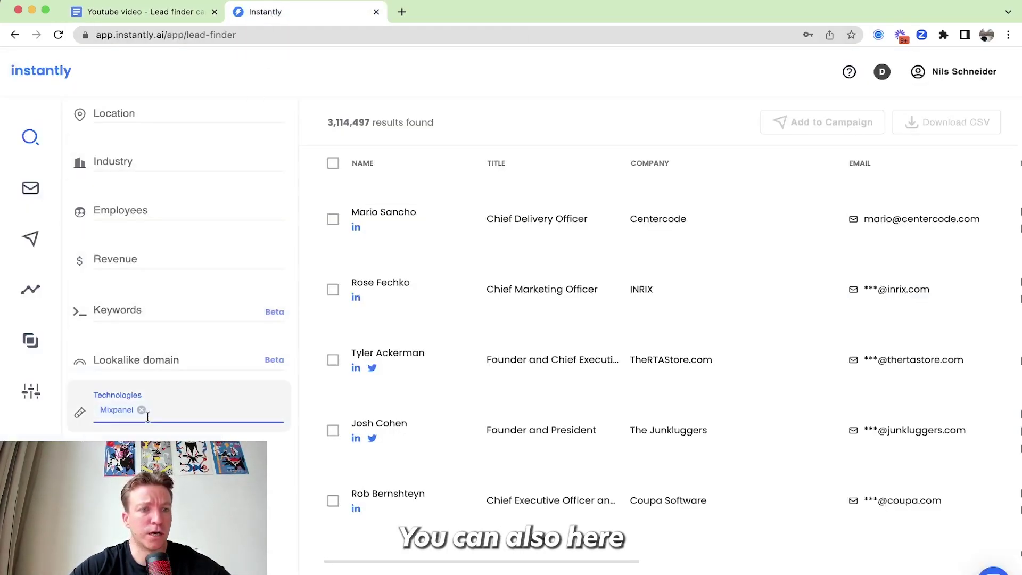
{"action": "left_click", "coordinate": [146, 414]}
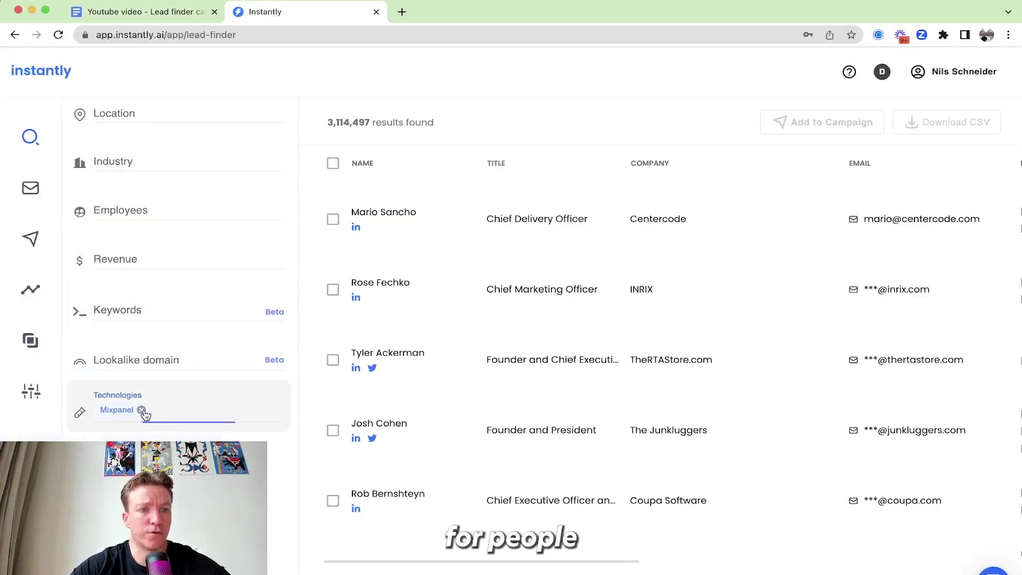
Filter by SendGrid plus Mailgun (7,279,923 leads), then remove both filters.
{"action": "type", "text": "sendgrid"}
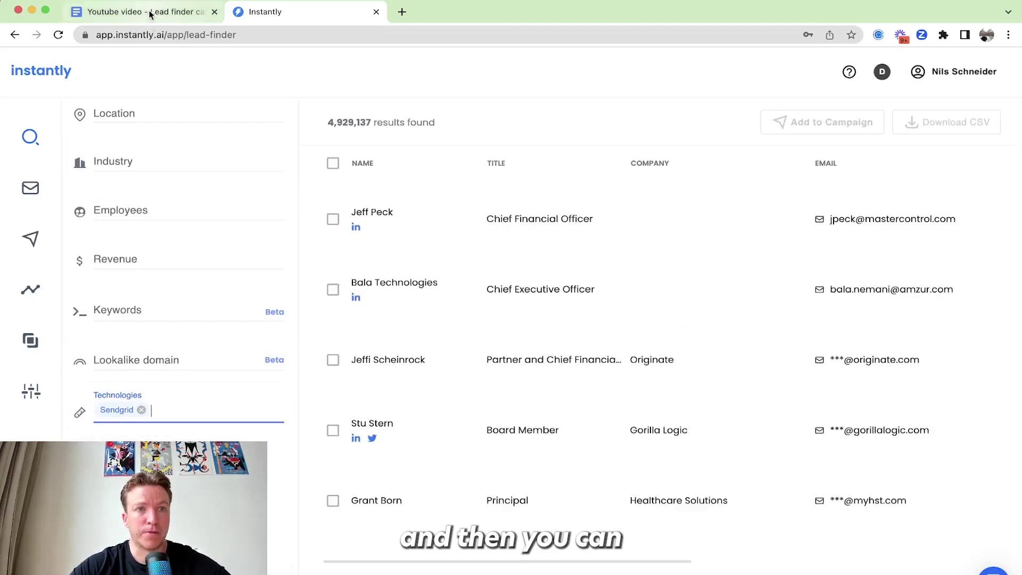
{"action": "left_click", "coordinate": [146, 11]}
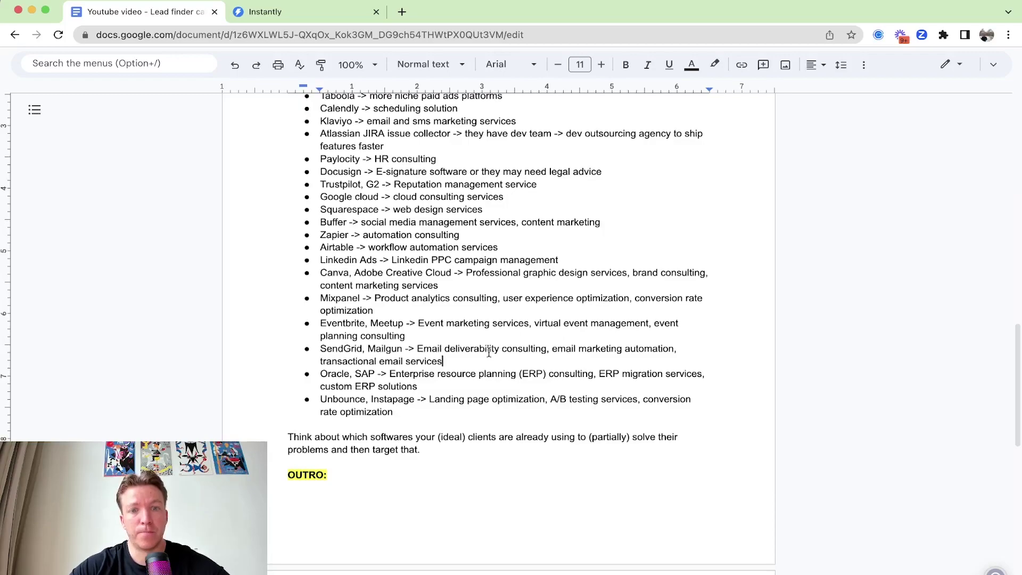
{"action": "left_click", "coordinate": [320, 19]}
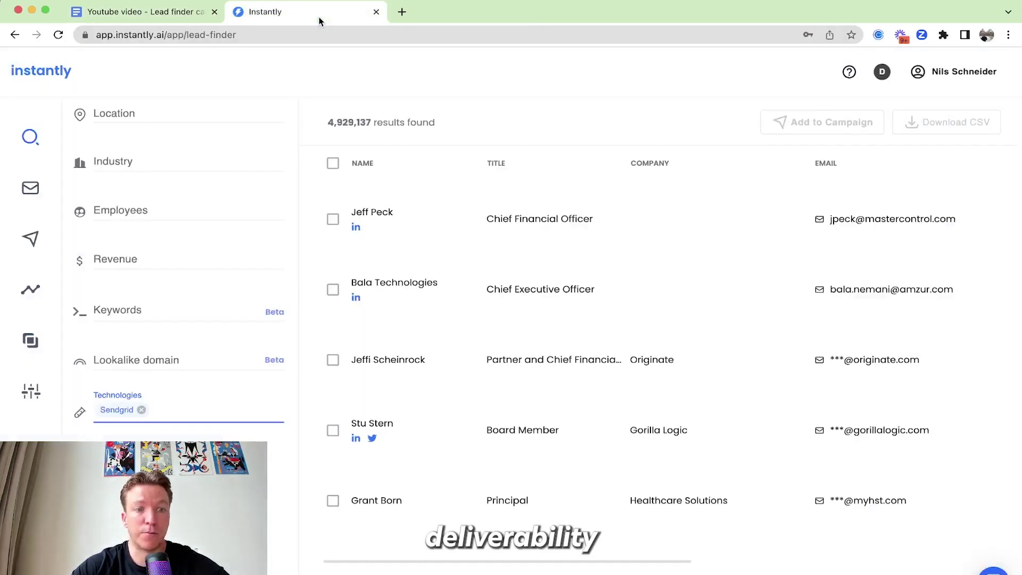
{"action": "type", "text": "mailgun"}
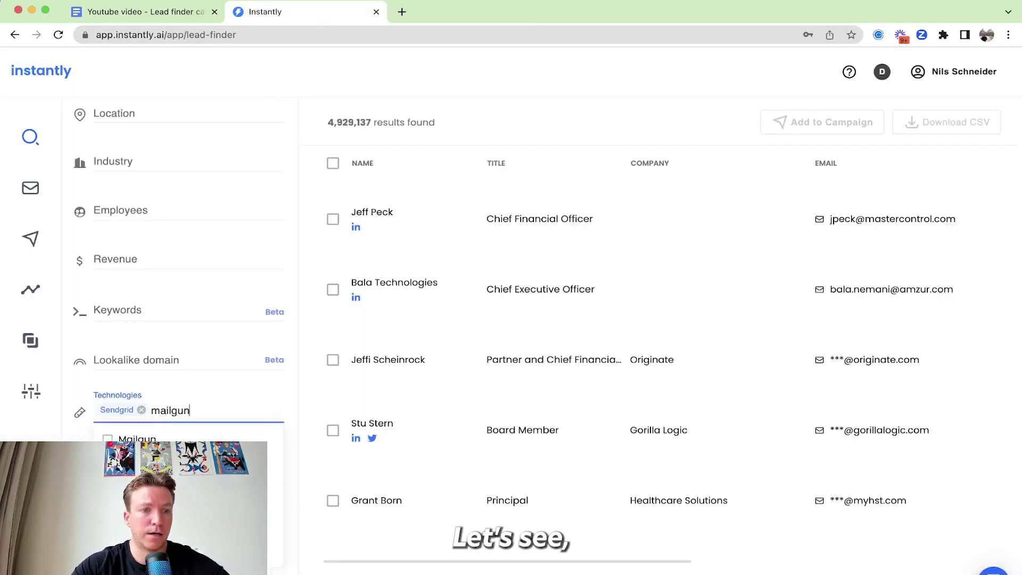
{"action": "left_click", "coordinate": [270, 438]}
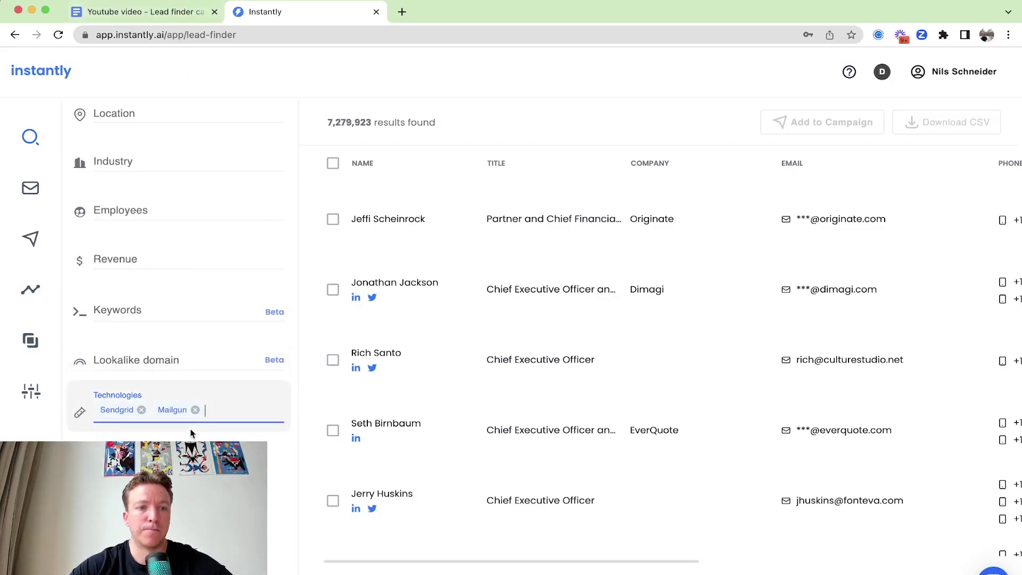
{"action": "left_click", "coordinate": [195, 410]}
{"action": "left_click", "coordinate": [142, 410]}
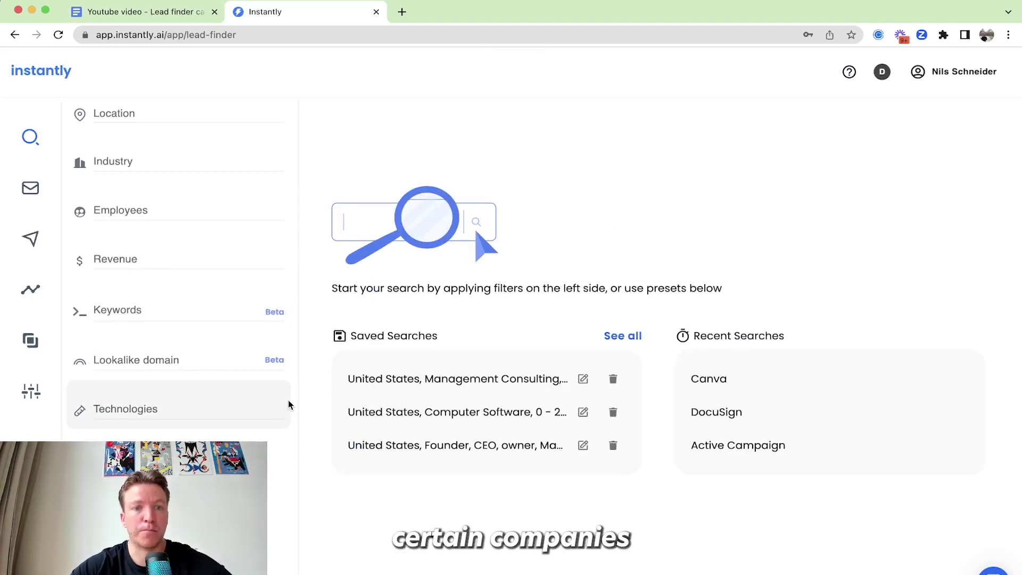
Check the notes document, then add Zapier as a technology filter.
{"action": "left_click", "coordinate": [181, 15]}
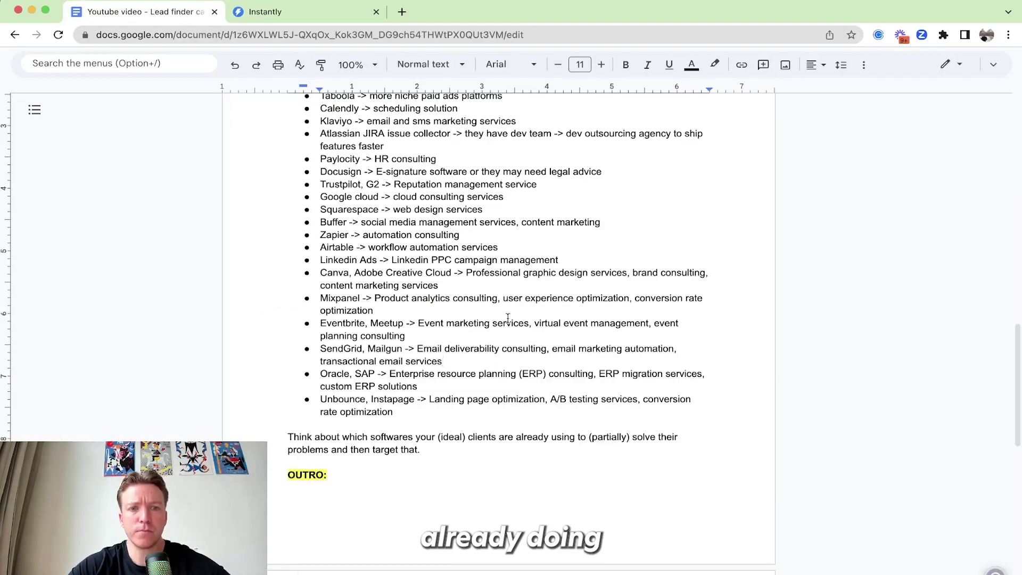
{"action": "scroll", "coordinate": [508, 318], "scroll_direction": "up", "scroll_amount": 2}
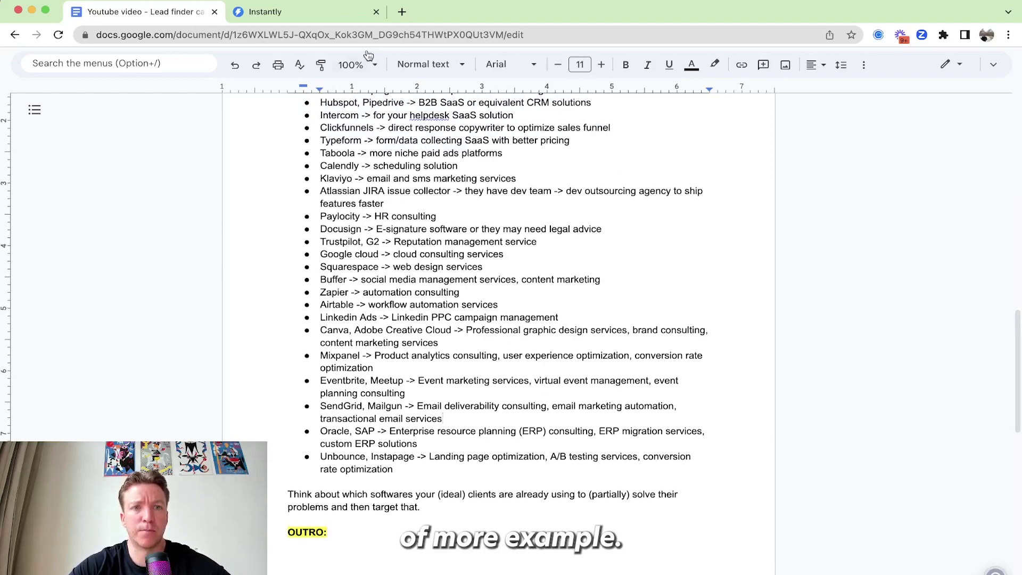
{"action": "left_click", "coordinate": [317, 12]}
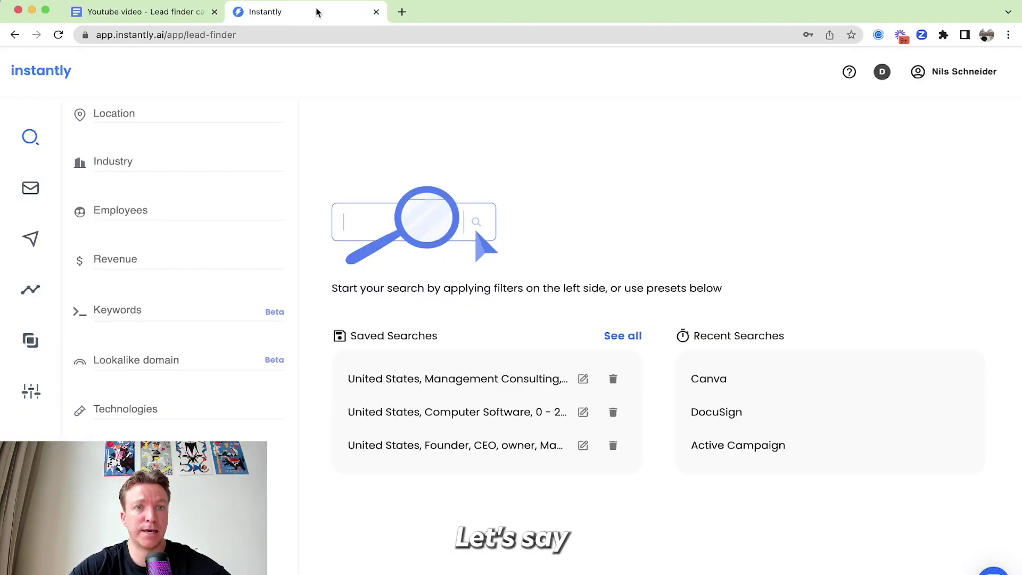
{"action": "left_click", "coordinate": [134, 414]}
{"action": "type", "text": "zapier"}
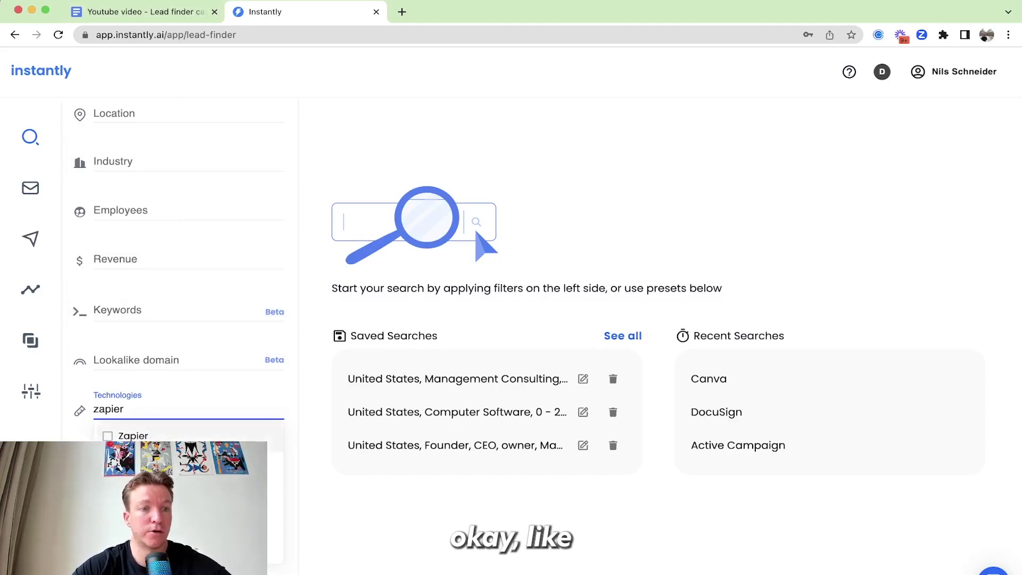
{"action": "key", "text": "Return"}
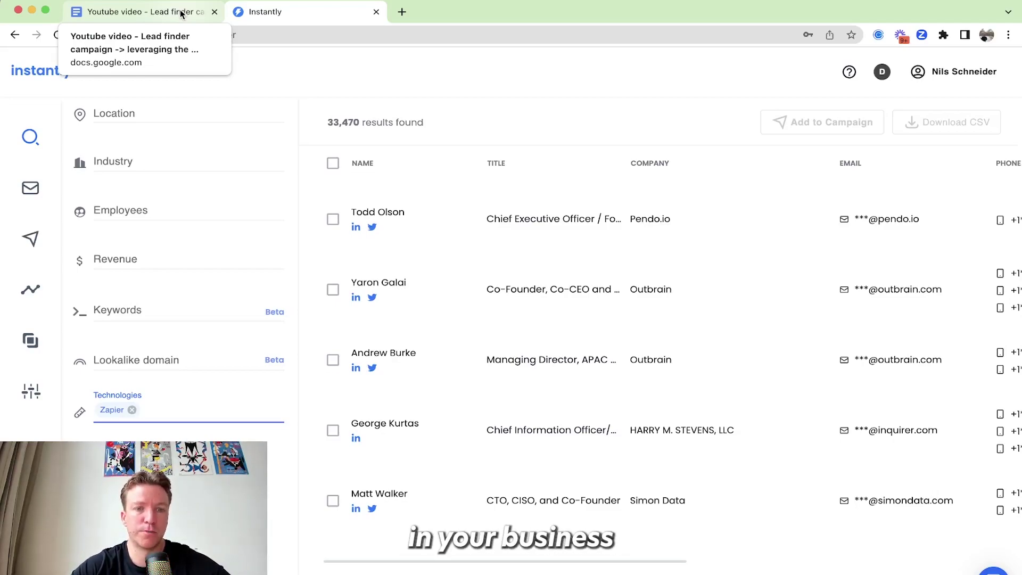
Replace Zapier with Trustpilot and G2 Crowd filters, returning 344,684 leads.
{"action": "left_click", "coordinate": [181, 13]}
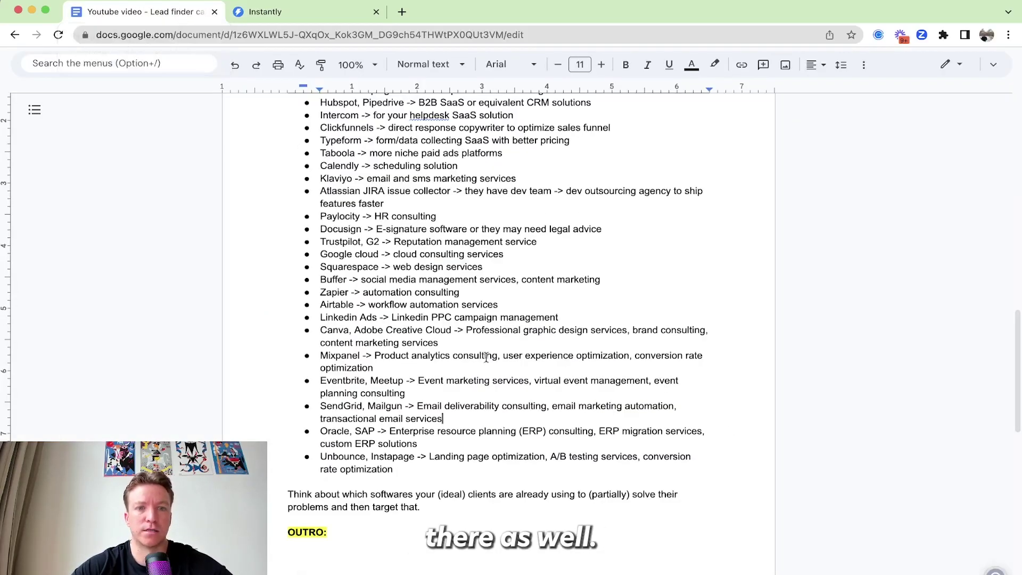
{"action": "scroll", "coordinate": [508, 378], "scroll_direction": "up", "scroll_amount": 1}
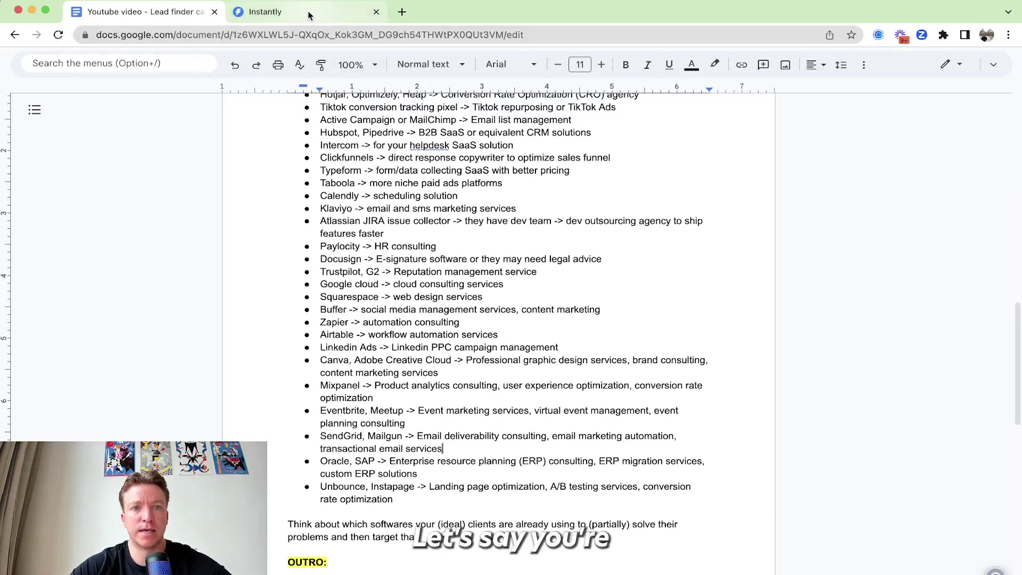
{"action": "left_click", "coordinate": [309, 15]}
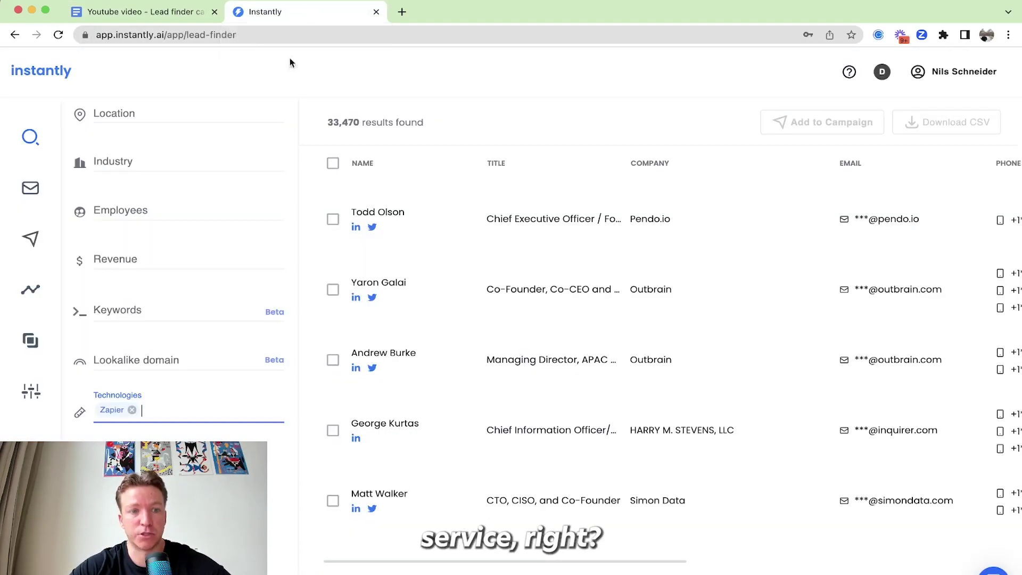
{"action": "left_click", "coordinate": [147, 411]}
{"action": "left_click", "coordinate": [150, 410]}
{"action": "type", "text": "trust pilo"}
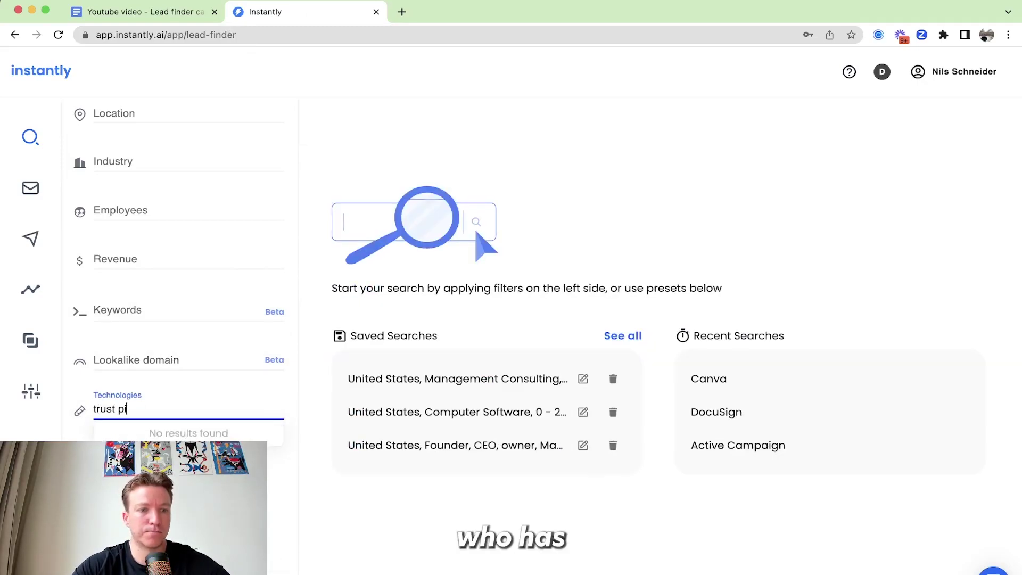
{"action": "key", "text": "Return"}
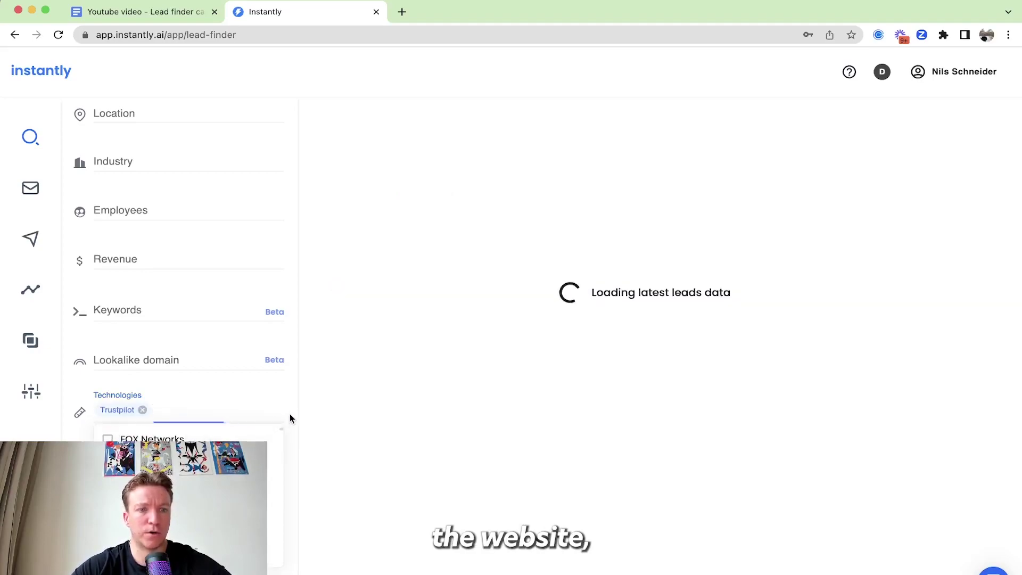
{"action": "left_click", "coordinate": [194, 410]}
{"action": "type", "text": "g2"}
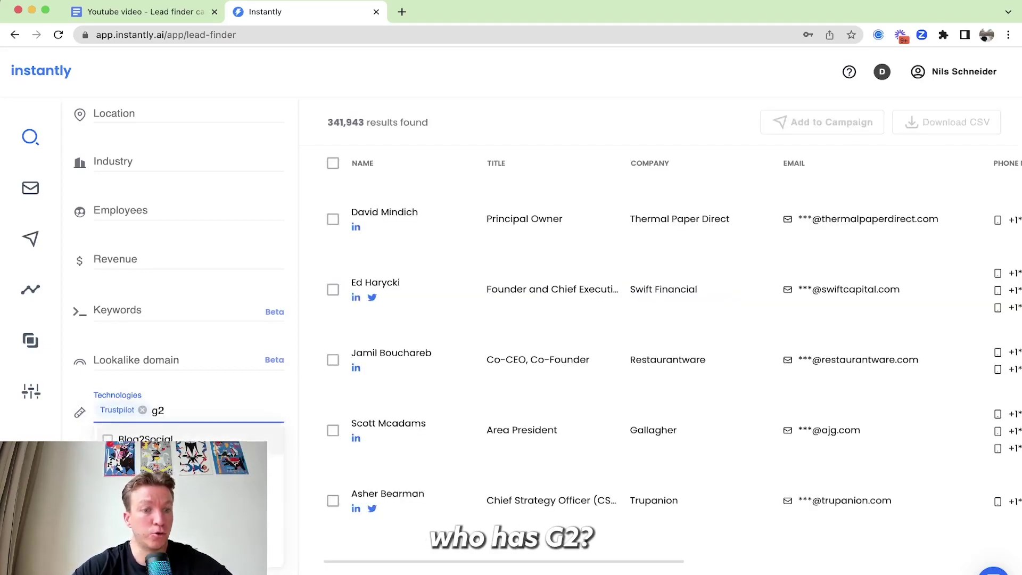
{"action": "key", "text": "Return"}
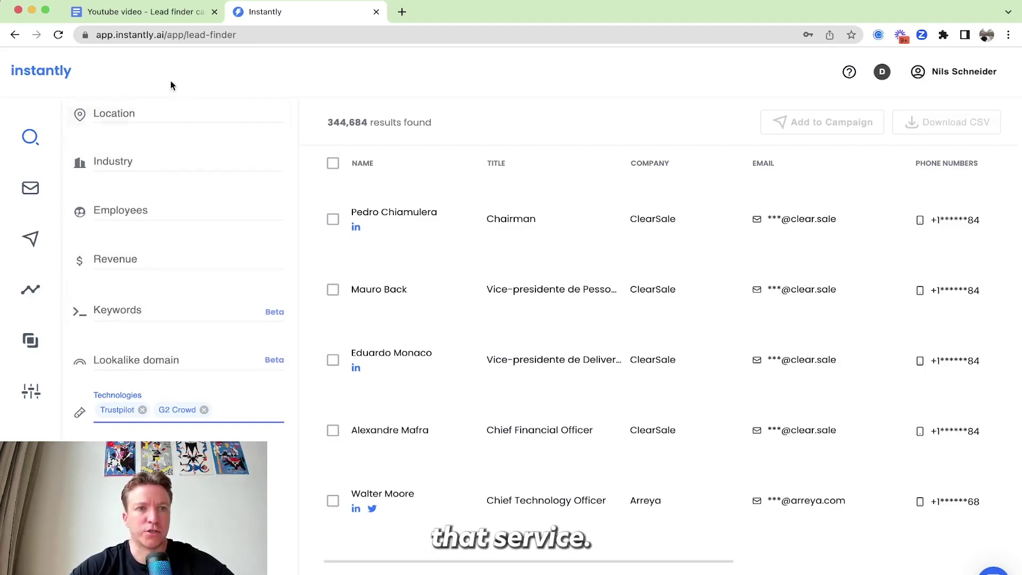
Consult the notes' technology list further down before the next search.
{"action": "key", "text": "ctrl+shift+Tab"}
{"action": "scroll", "coordinate": [595, 389], "scroll_direction": "down", "scroll_amount": 2}
{"action": "key", "text": "ctrl+Tab"}
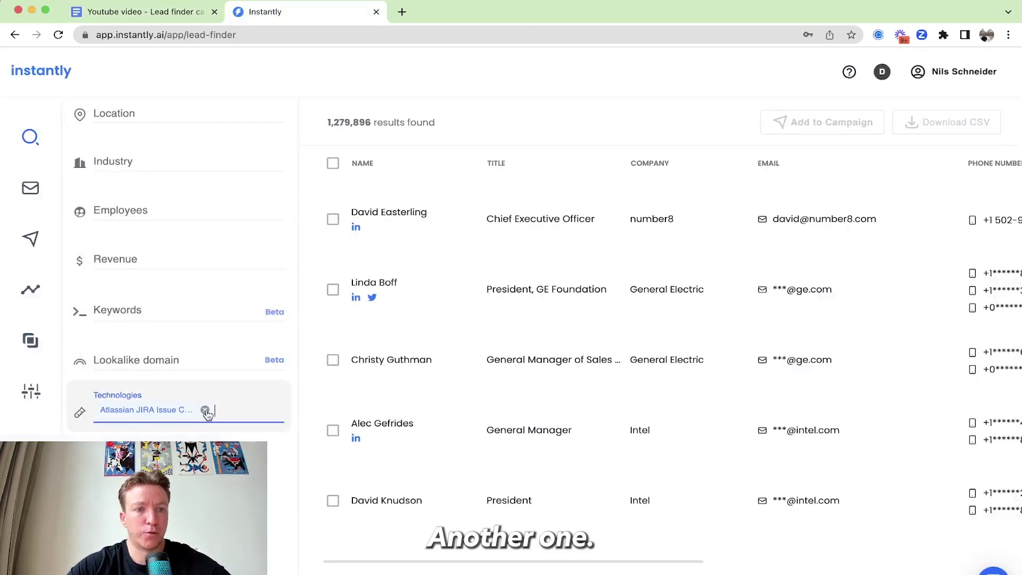
Swap Atlassian JIRA for LinkedIn Ads (5,223,653 leads), then clear that filter too.
{"action": "left_click", "coordinate": [200, 412]}
{"action": "left_click", "coordinate": [164, 410]}
{"action": "type", "text": "linkedin"}
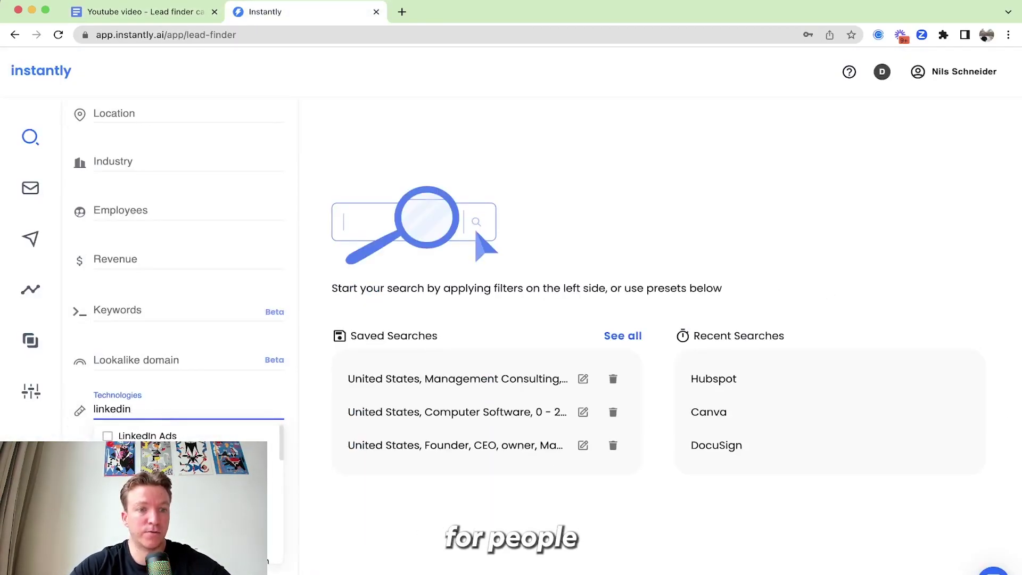
{"action": "left_click", "coordinate": [250, 434]}
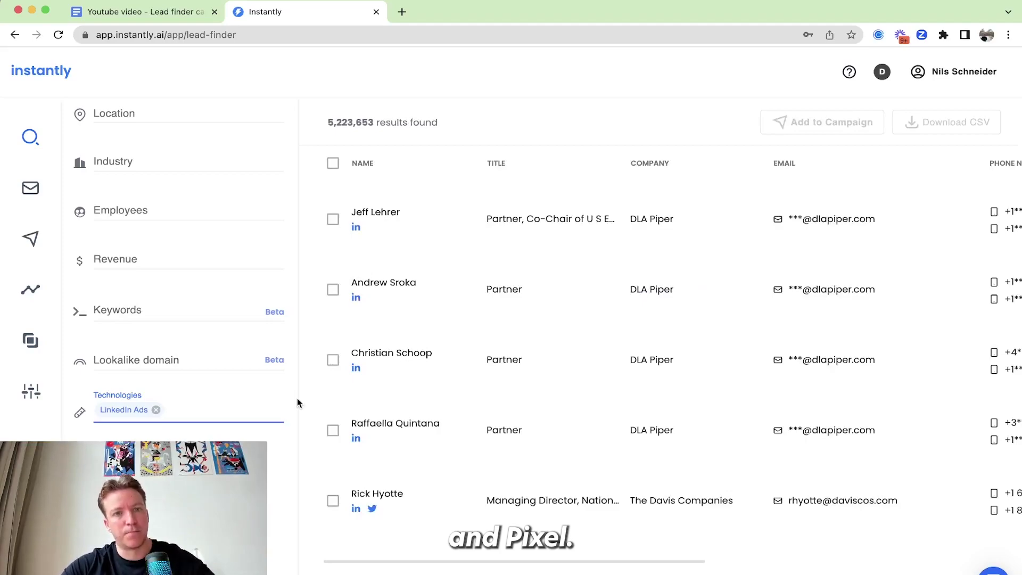
{"action": "left_click", "coordinate": [156, 409]}
{"action": "scroll", "coordinate": [270, 388], "scroll_direction": "up", "scroll_amount": 2}
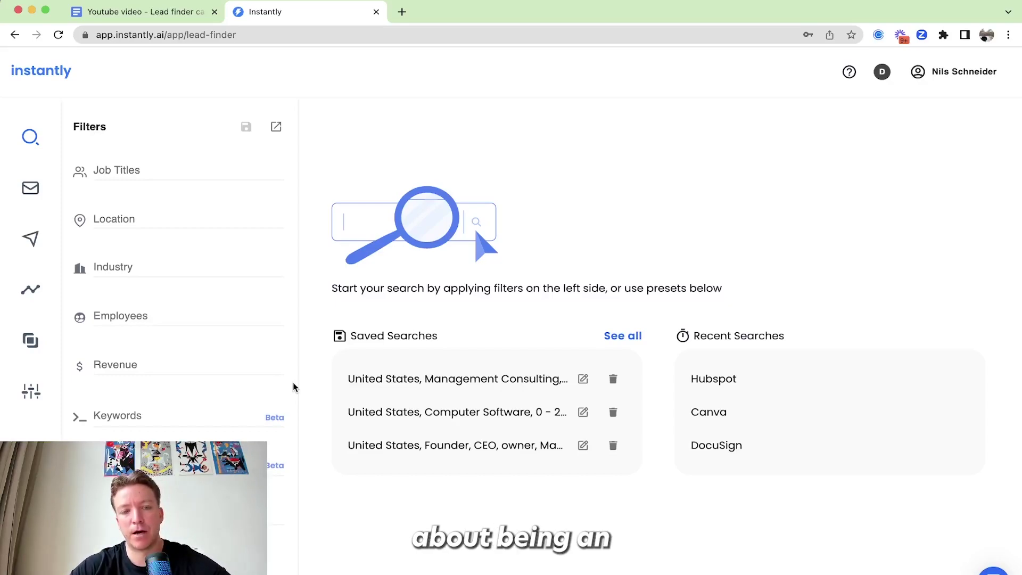
Filter leads to companies using Yoast WordPress SEO, with the CEO job title.
{"action": "scroll", "coordinate": [293, 387], "scroll_direction": "down", "scroll_amount": 3}
{"action": "left_click", "coordinate": [159, 409]}
{"action": "type", "text": "yoast"}
{"action": "left_click", "coordinate": [160, 468]}
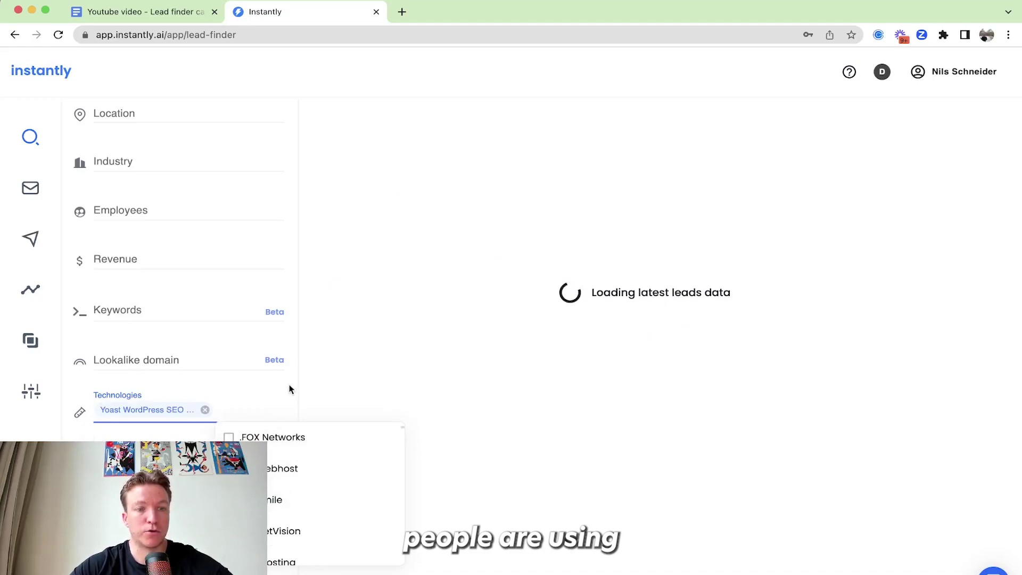
{"action": "scroll", "coordinate": [295, 388], "scroll_direction": "up", "scroll_amount": 2}
{"action": "scroll", "coordinate": [295, 390], "scroll_direction": "up", "scroll_amount": 2}
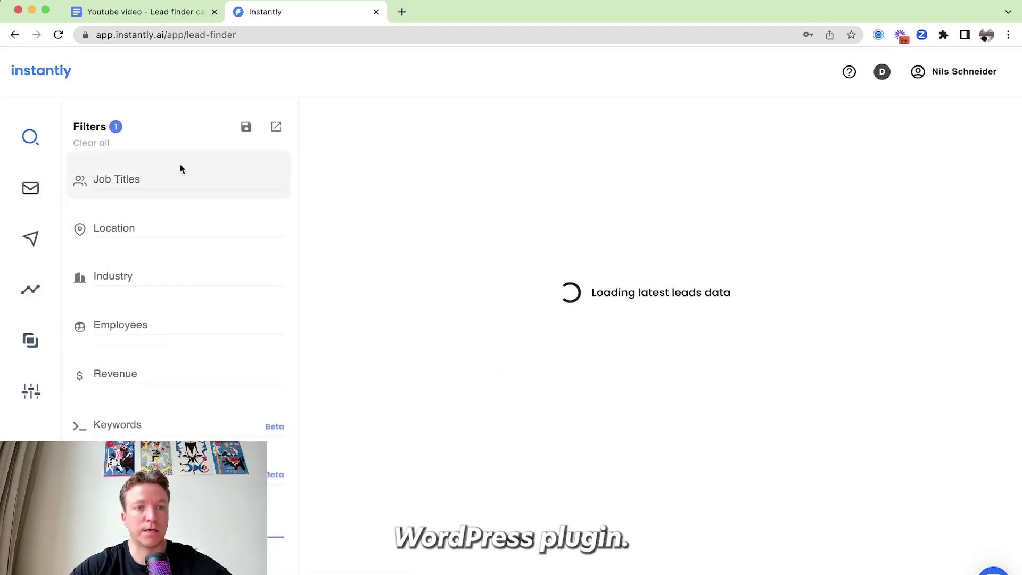
{"action": "left_click", "coordinate": [138, 181]}
{"action": "type", "text": "CEO"}
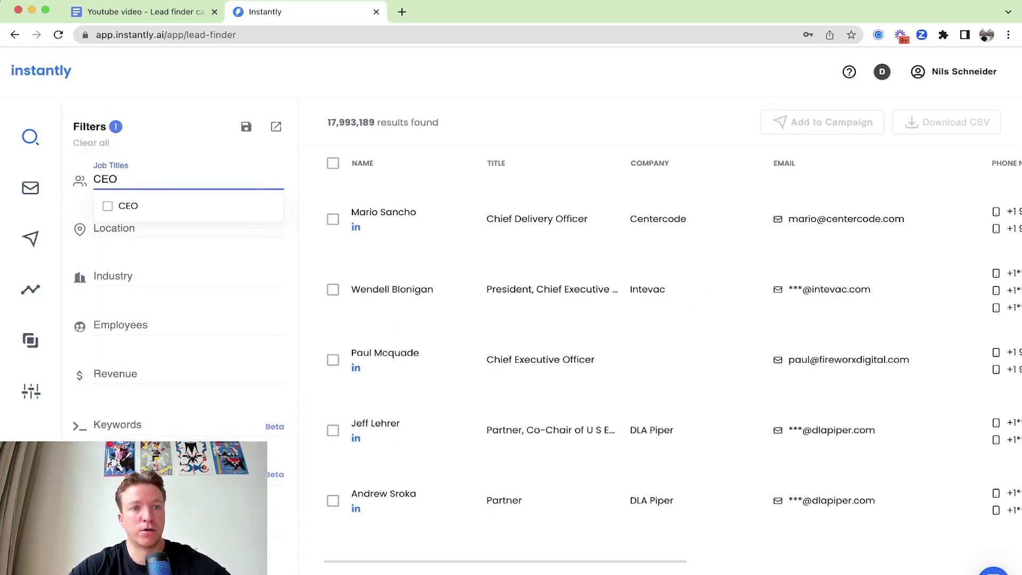
{"action": "left_click", "coordinate": [166, 206]}
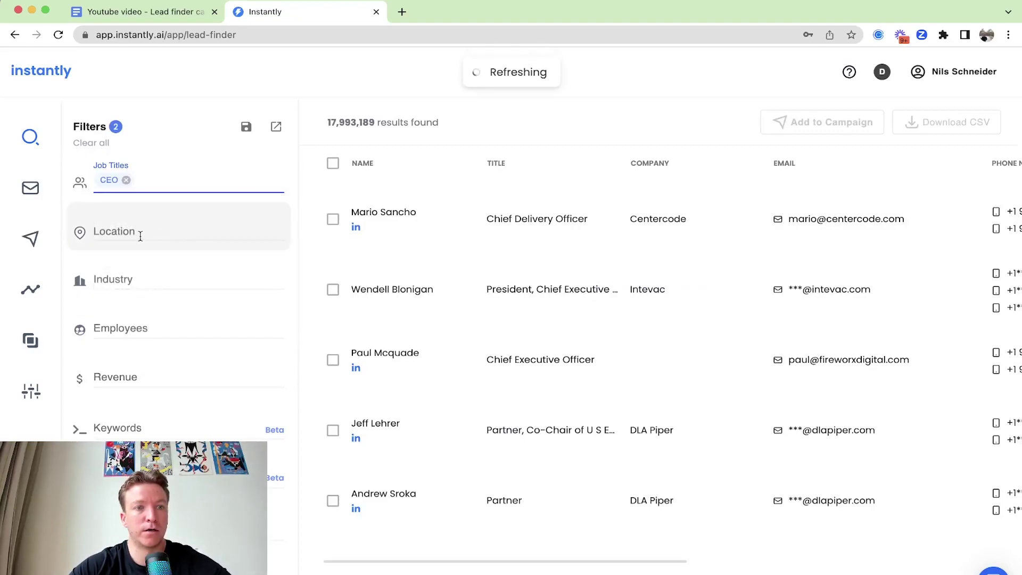
Add United States location and Marketing and Advertising industry filters, giving 1,545 leads.
{"action": "left_click", "coordinate": [137, 234]}
{"action": "type", "text": "united"}
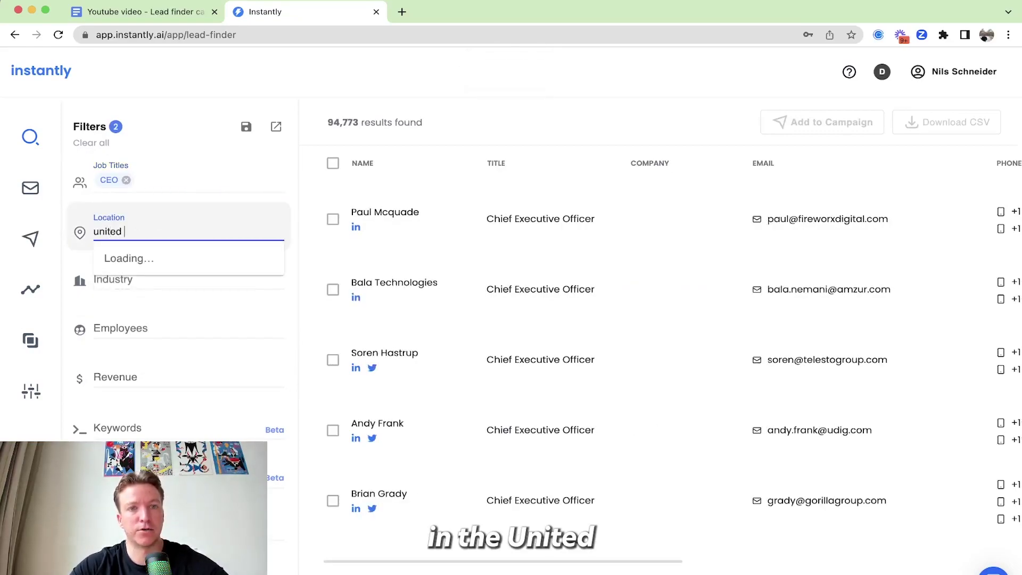
{"action": "left_click", "coordinate": [162, 296]}
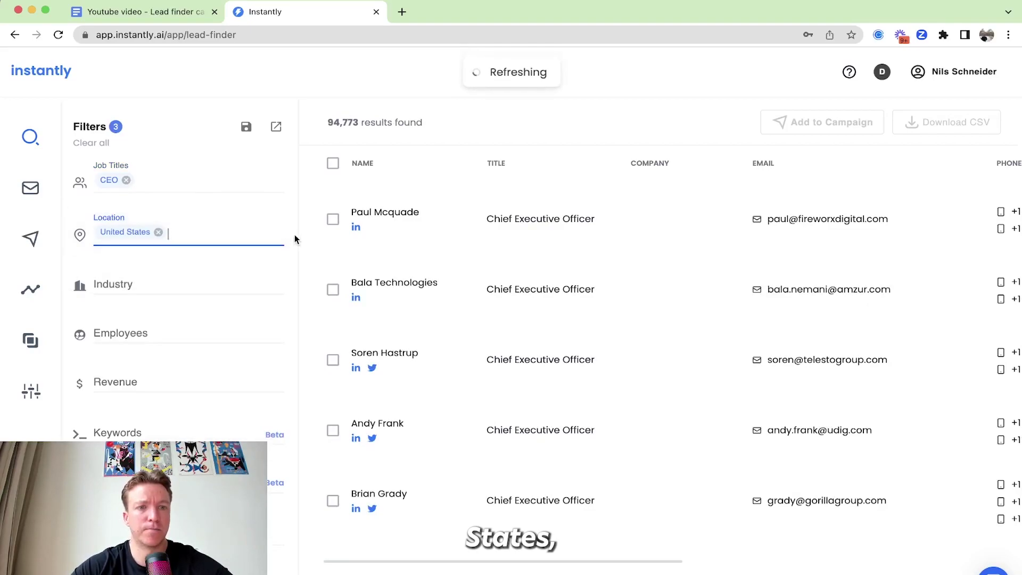
{"action": "left_click", "coordinate": [150, 244]}
{"action": "type", "text": "m"}
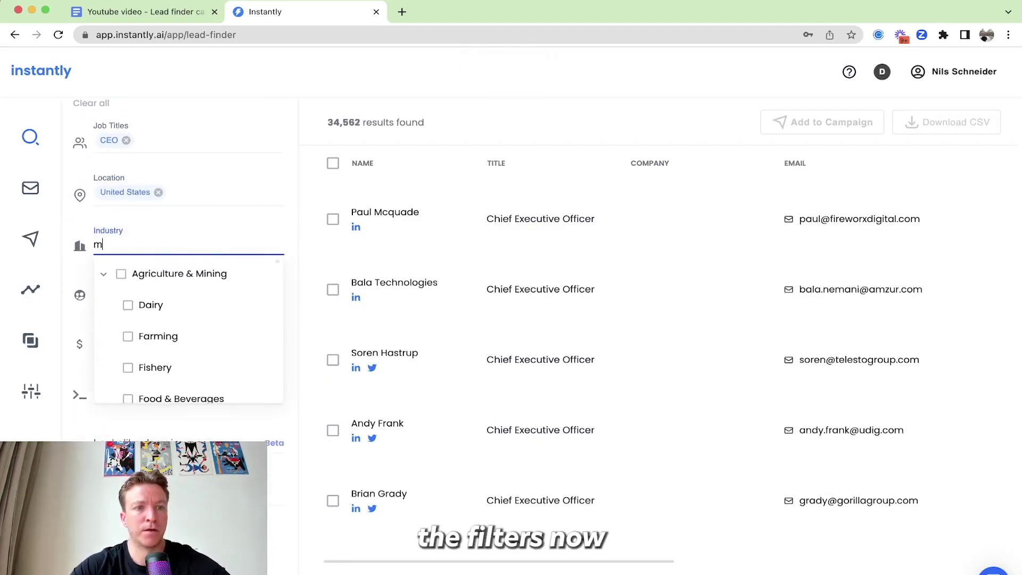
{"action": "type", "text": "arket"}
{"action": "left_click", "coordinate": [239, 337]}
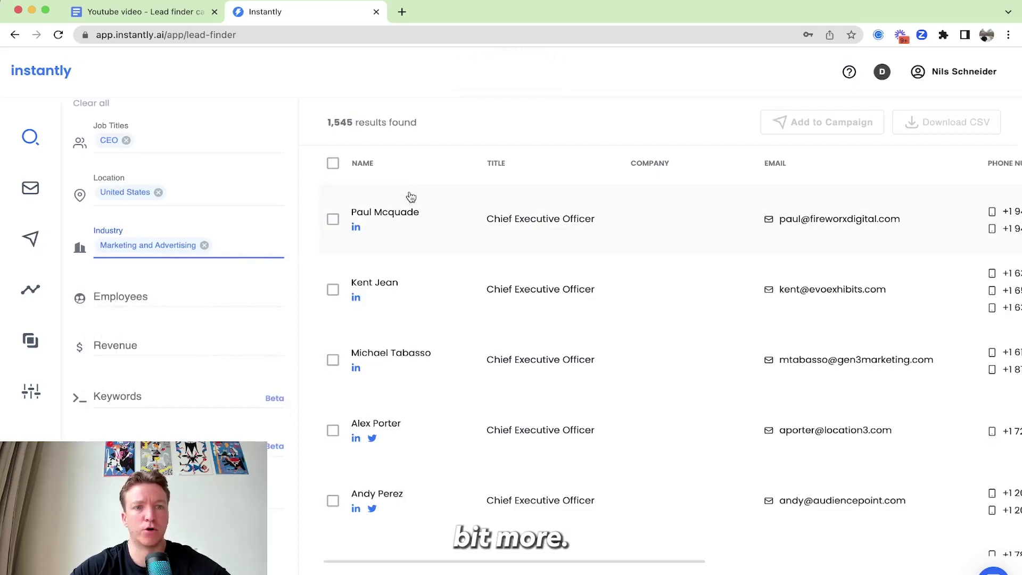
{"action": "left_click", "coordinate": [296, 292]}
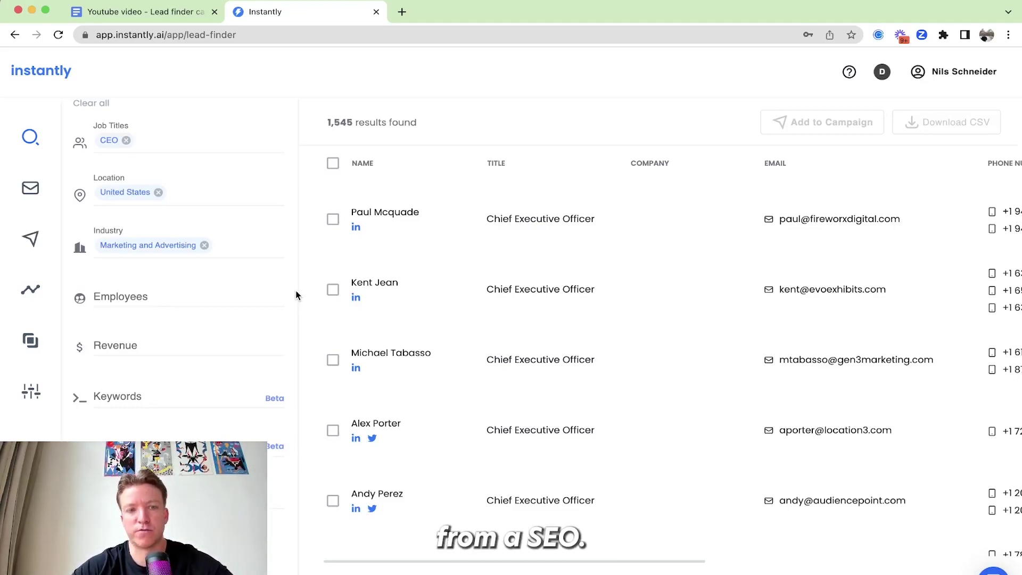
Select all leads and add them to new campaign 'CEO - US - Marketing advertising - Yoast SEO plugin'.
{"action": "left_click", "coordinate": [333, 163]}
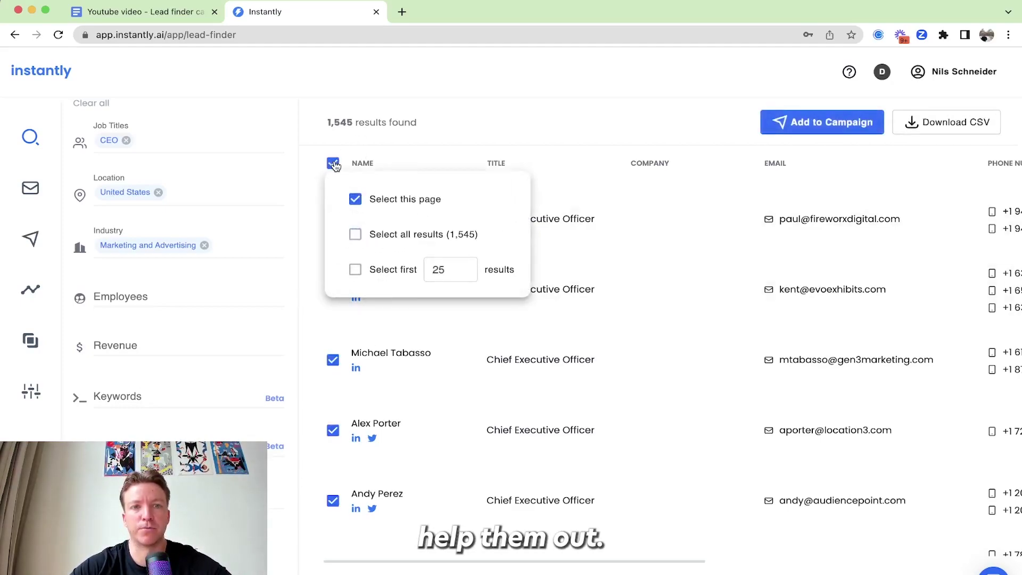
{"action": "left_click", "coordinate": [493, 122]}
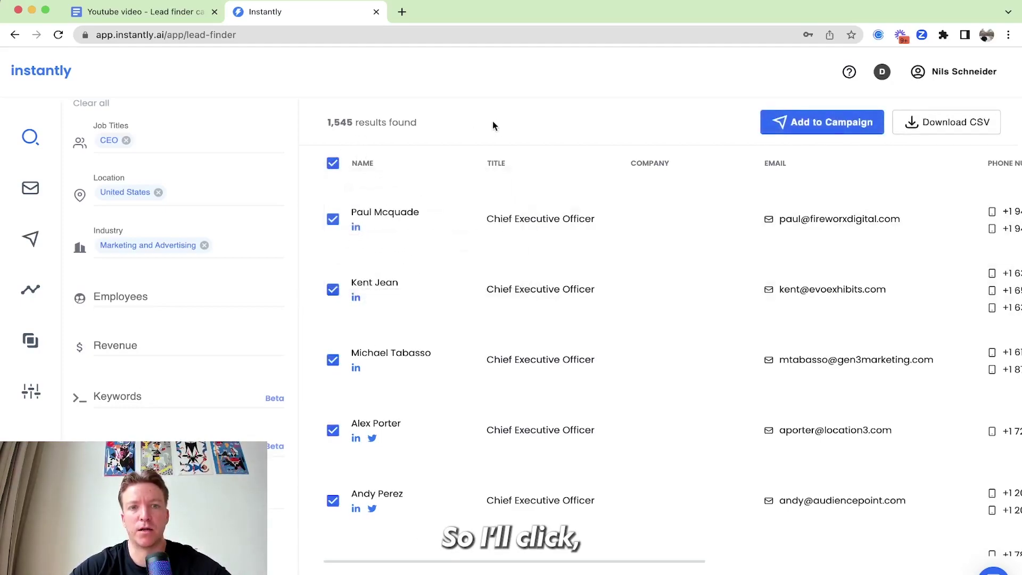
{"action": "left_click", "coordinate": [806, 123]}
{"action": "left_click", "coordinate": [421, 353]}
{"action": "type", "text": "CEO - US"}
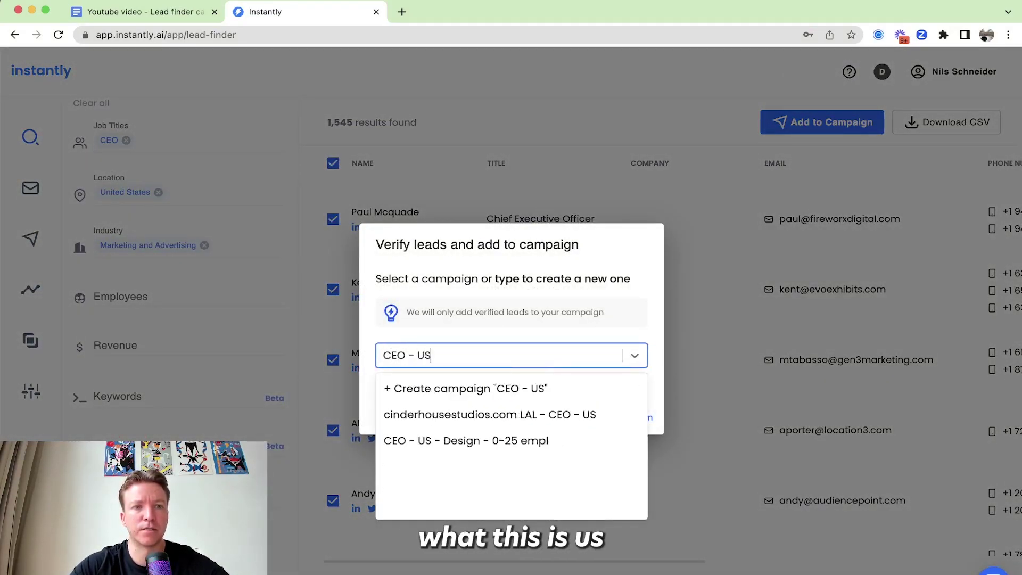
{"action": "type", "text": " - Marketing advertising -"}
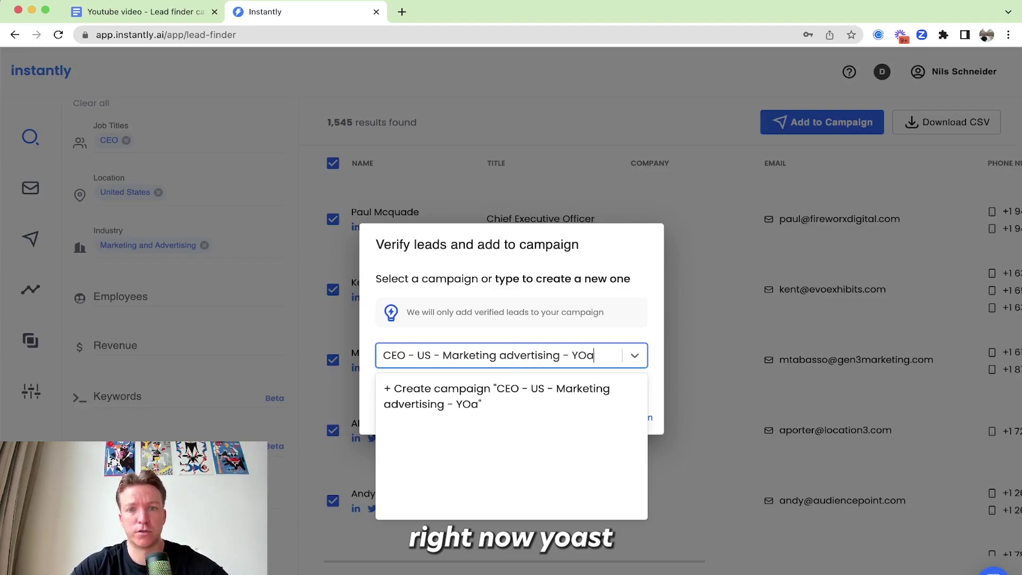
{"action": "type", "text": " Yoast SEO plugin"}
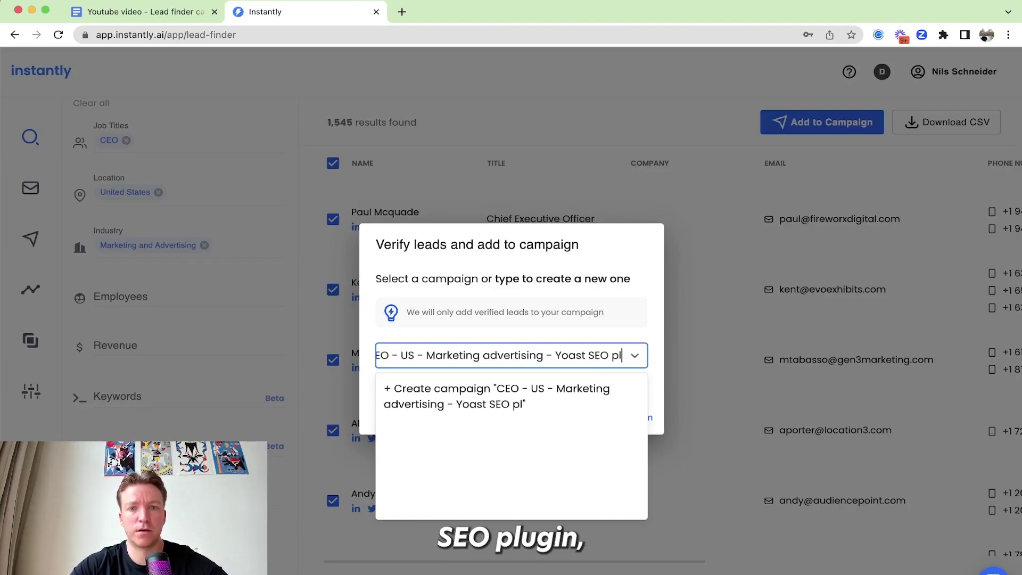
{"action": "left_click", "coordinate": [428, 399]}
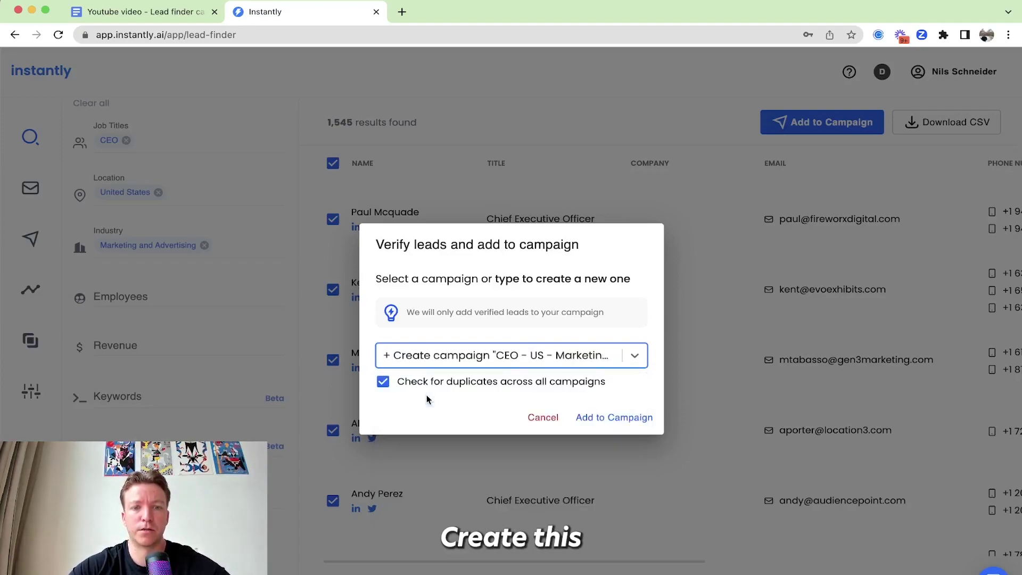
{"action": "left_click", "coordinate": [627, 420]}
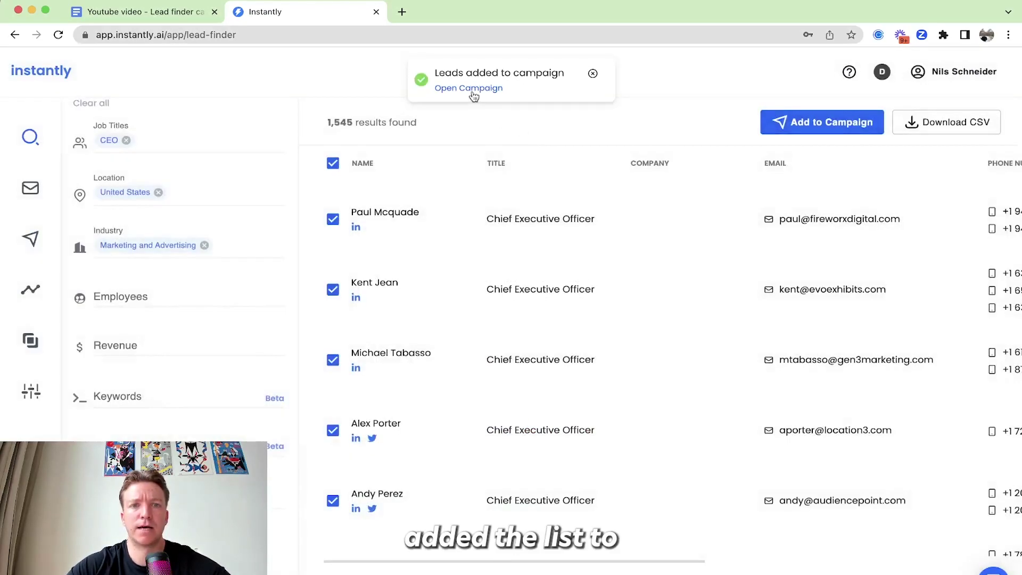
Open the new campaign's Step 1 email in the Sequences editor.
{"action": "left_click", "coordinate": [474, 91]}
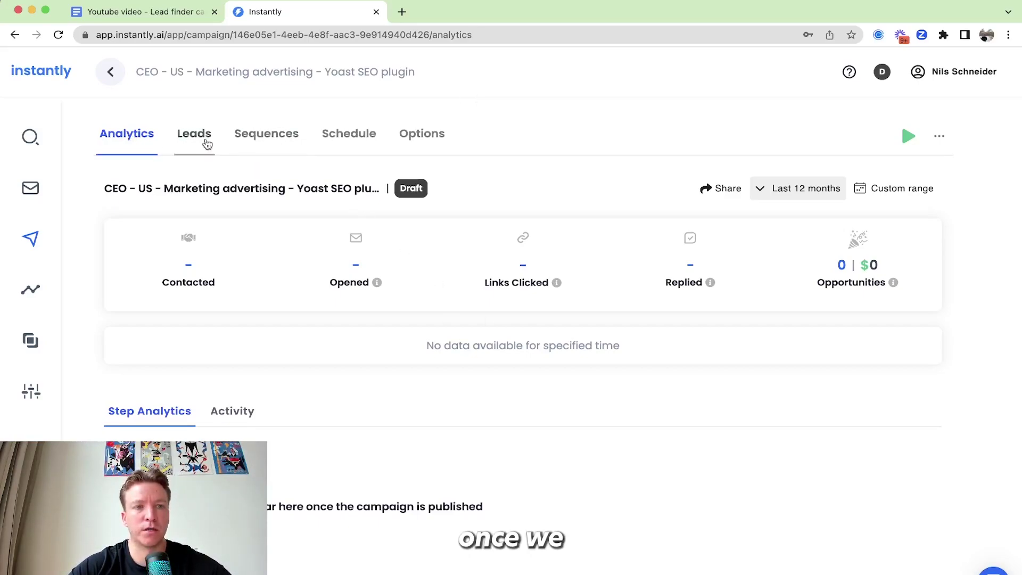
{"action": "left_click", "coordinate": [205, 140]}
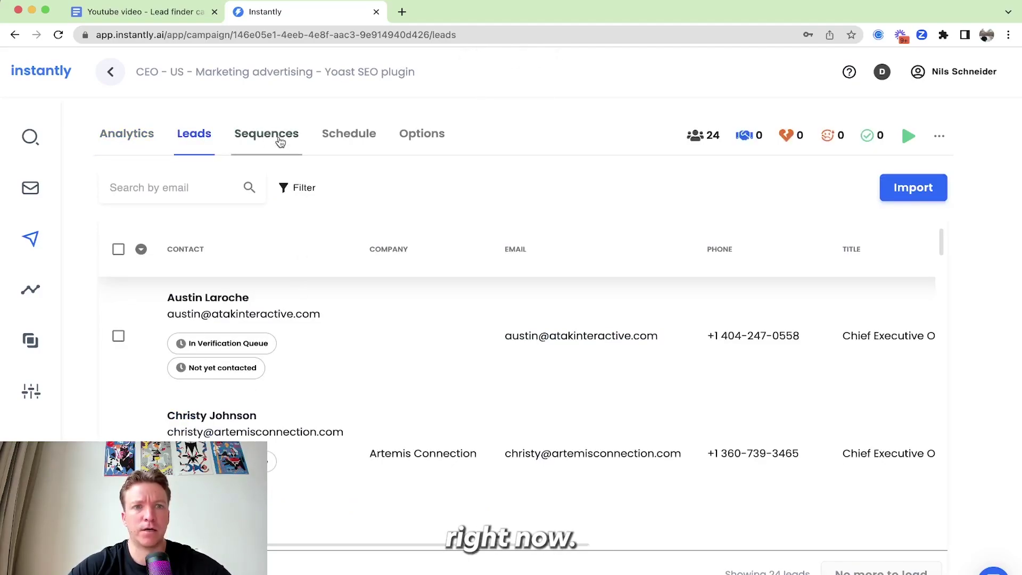
{"action": "left_click", "coordinate": [280, 143]}
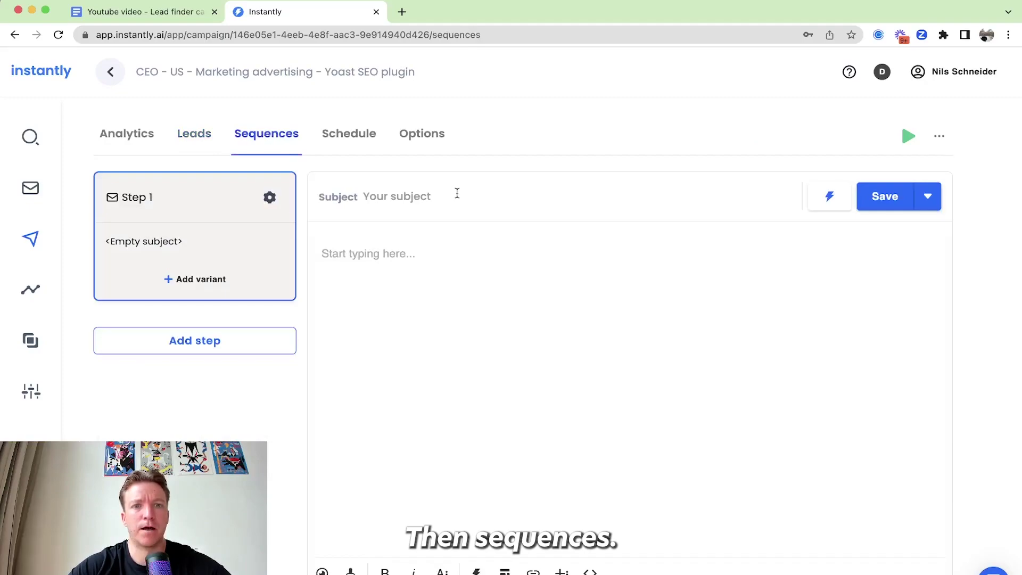
{"action": "left_click", "coordinate": [387, 272]}
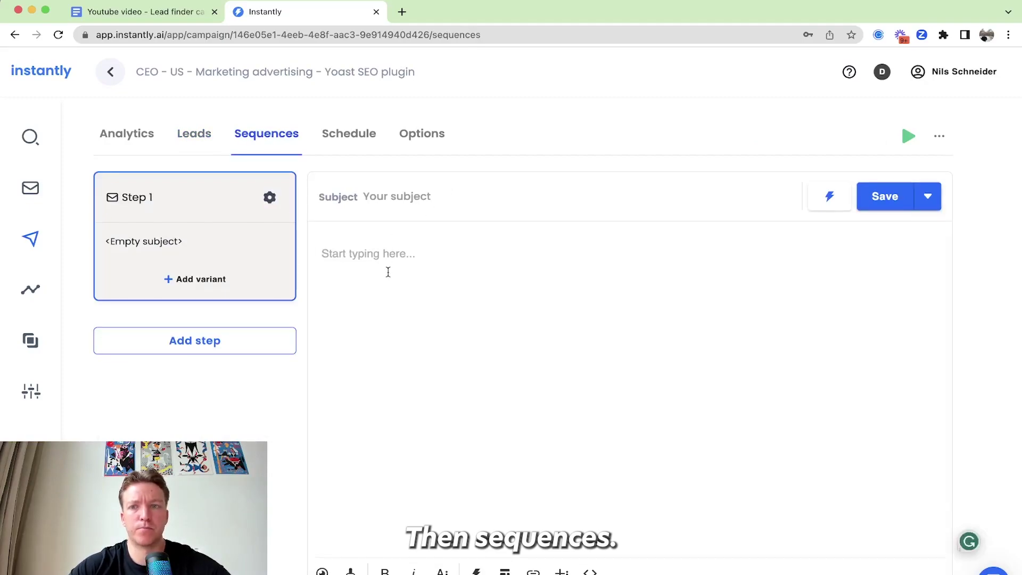
Paste the prepared email copy from Google Docs into the body, spacing out the paragraphs.
{"action": "left_click", "coordinate": [164, 12]}
{"action": "scroll", "coordinate": [473, 341], "scroll_direction": "up", "scroll_amount": 10}
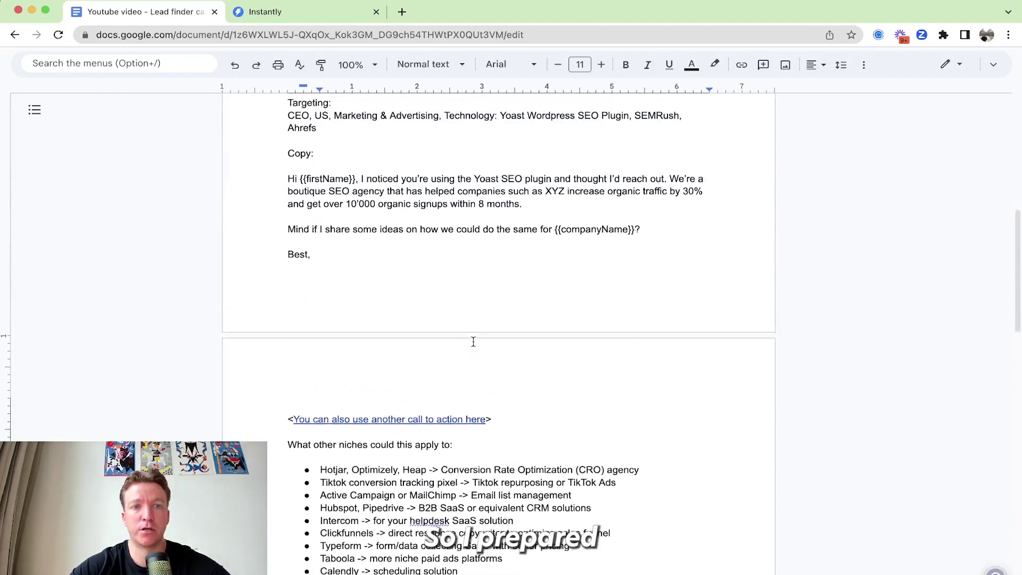
{"action": "scroll", "coordinate": [463, 336], "scroll_direction": "up", "scroll_amount": 1}
{"action": "left_click_drag", "start_coordinate": [286, 214], "coordinate": [311, 289]}
{"action": "key", "text": "super+c"}
{"action": "left_click", "coordinate": [292, 12]}
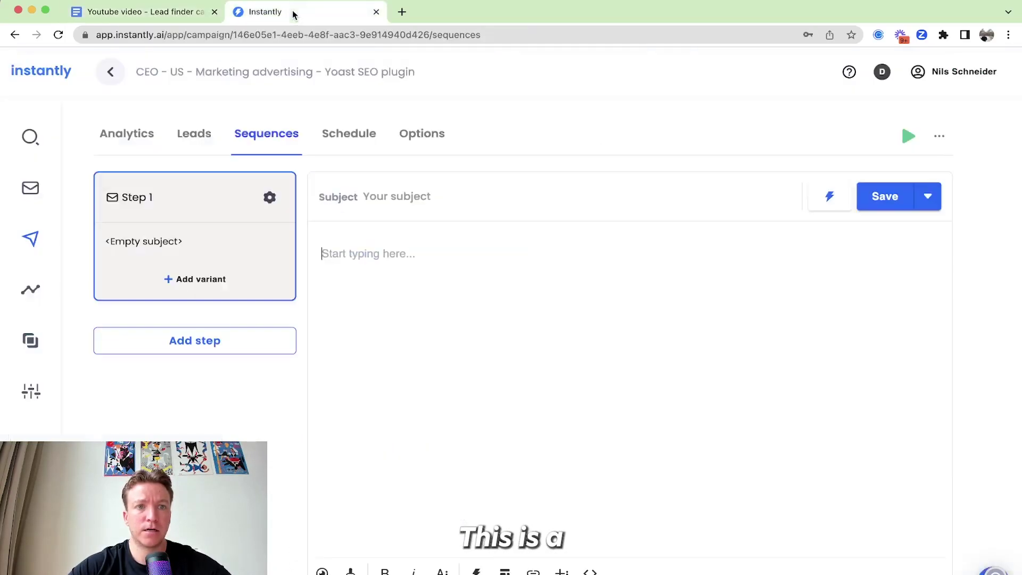
{"action": "left_click", "coordinate": [395, 276]}
{"action": "key", "text": "super+v"}
{"action": "key", "text": "Up"}
{"action": "key", "text": "Up"}
{"action": "key", "text": "Home"}
{"action": "key", "text": "Return"}
{"action": "key", "text": "End"}
{"action": "key", "text": "Return"}
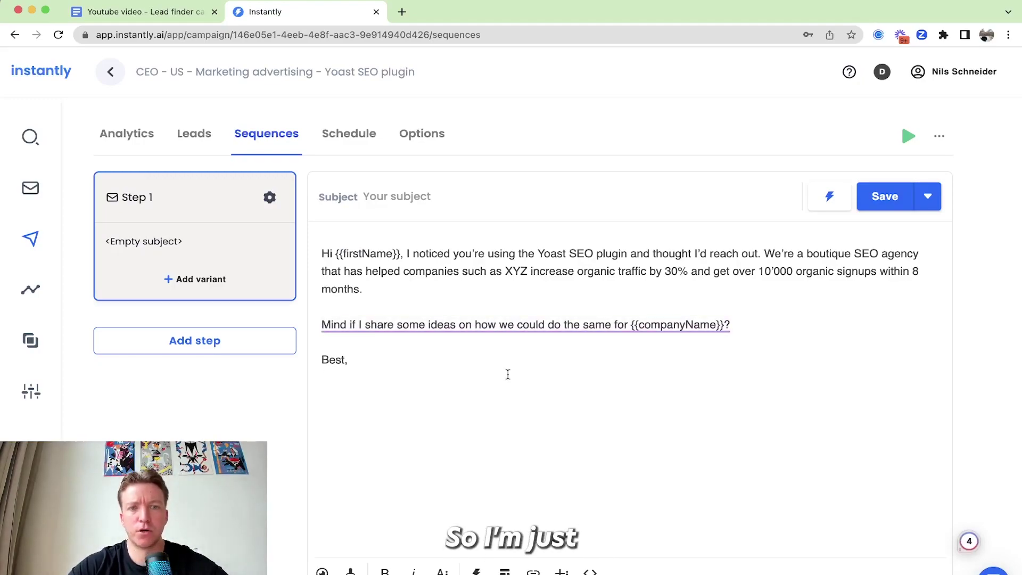
Set the email subject to '{{firstName}}, thoughts?'.
{"action": "left_click", "coordinate": [828, 195]}
{"action": "left_click", "coordinate": [782, 248]}
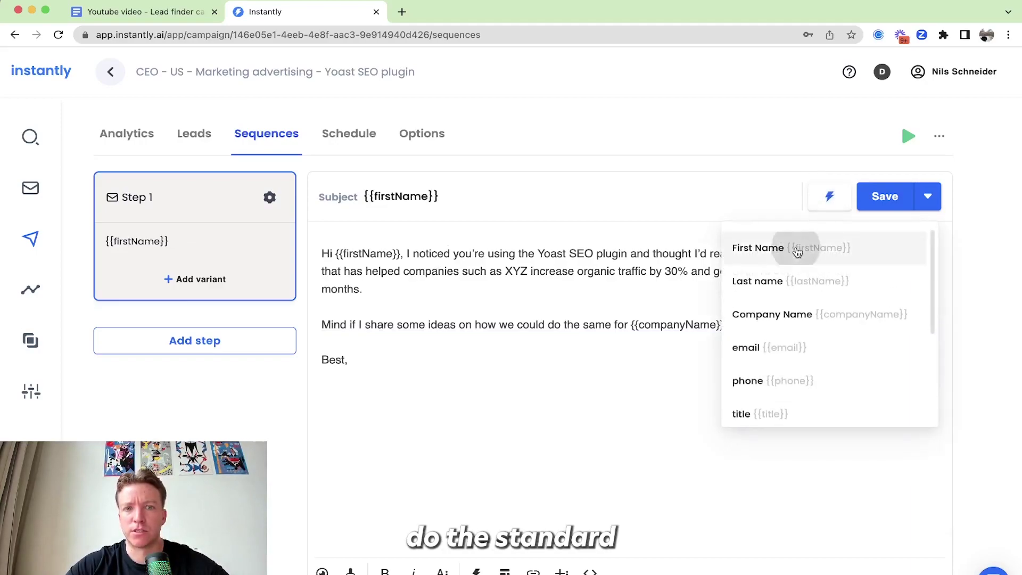
{"action": "type", "text": "- quick question"}
{"action": "key", "text": "shift+alt+Left"}
{"action": "key", "text": "shift+alt+Left"}
{"action": "key", "text": "shift+alt+Left"}
{"action": "key", "text": "BackSpace"}
{"action": "type", "text": ", thoughts?"}
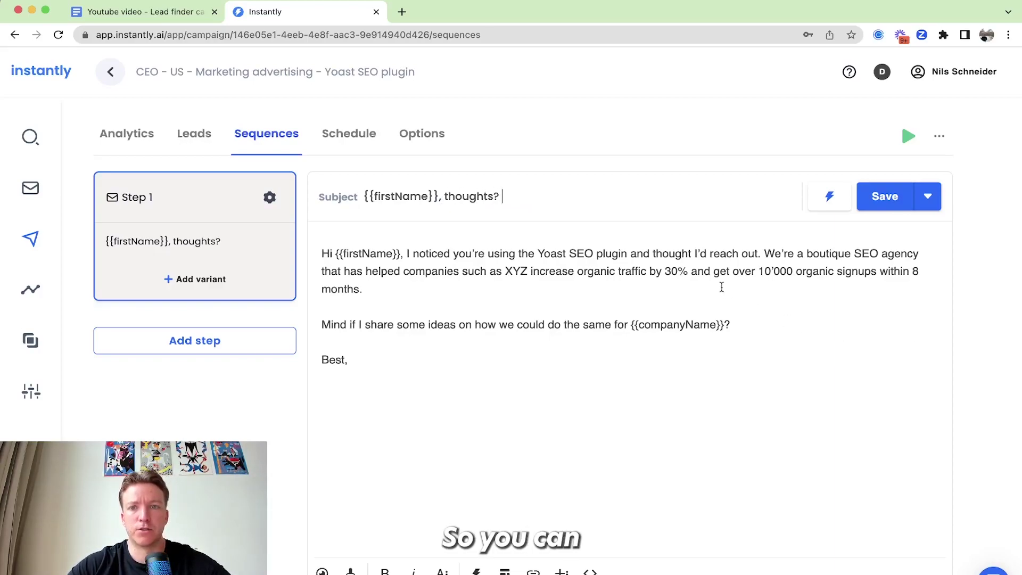
Split the 'We're a boutique…' agency sentence into its own paragraph and review the Yoast SEO wording.
{"action": "left_click", "coordinate": [764, 253]}
{"action": "key", "text": "Return"}
{"action": "key", "text": "Return"}
{"action": "left_click", "coordinate": [569, 319]}
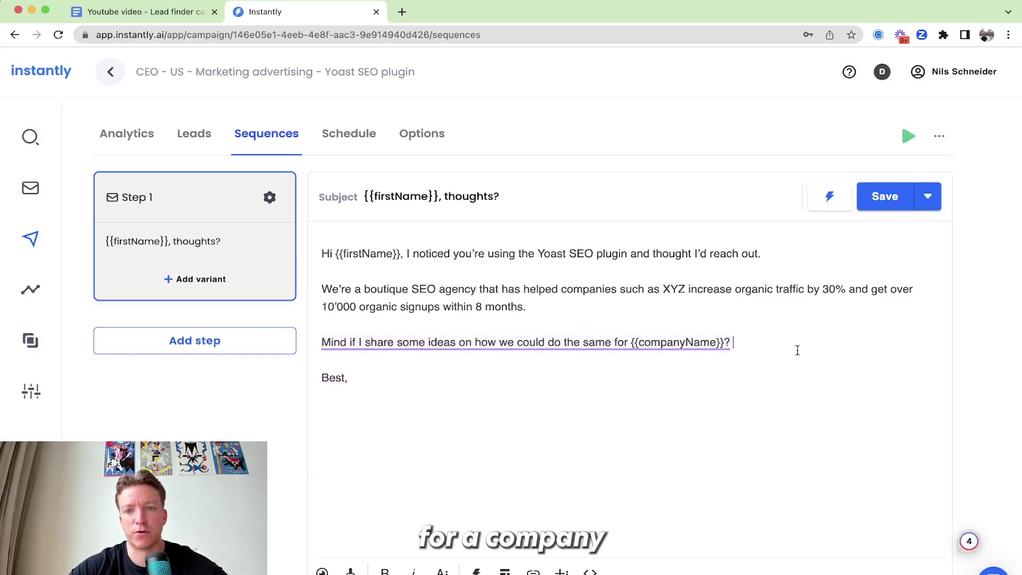
{"action": "left_click_drag", "start_coordinate": [529, 308], "coordinate": [324, 289]}
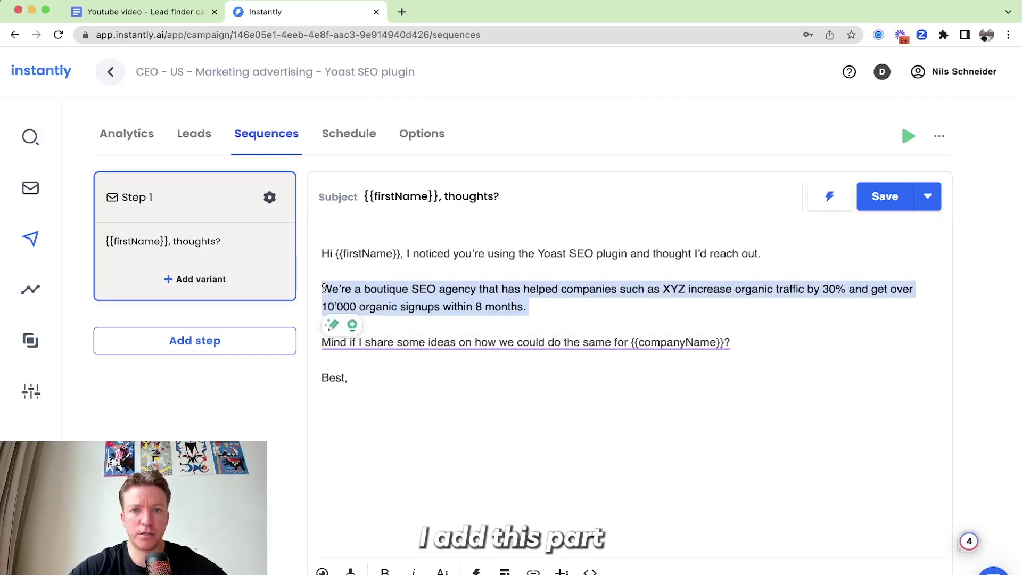
{"action": "left_click", "coordinate": [575, 281]}
{"action": "left_click_drag", "start_coordinate": [538, 254], "coordinate": [628, 253]}
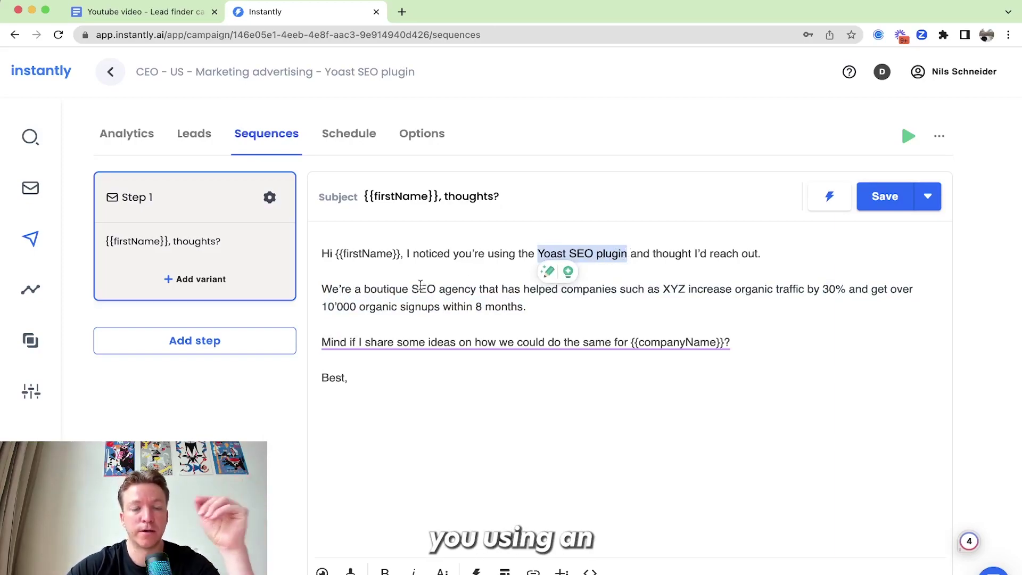
{"action": "left_click", "coordinate": [183, 20]}
Scroll the Google Doc to the niche list from Hotjar to Unbounce and Instapage.
{"action": "scroll", "coordinate": [501, 281], "scroll_direction": "down", "scroll_amount": 5}
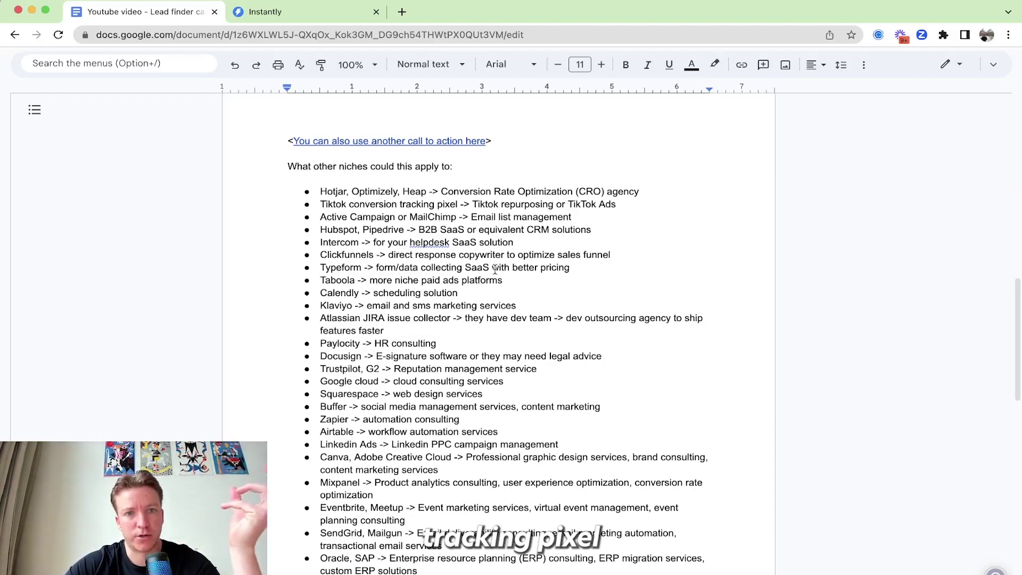
{"action": "scroll", "coordinate": [495, 270], "scroll_direction": "down", "scroll_amount": 1}
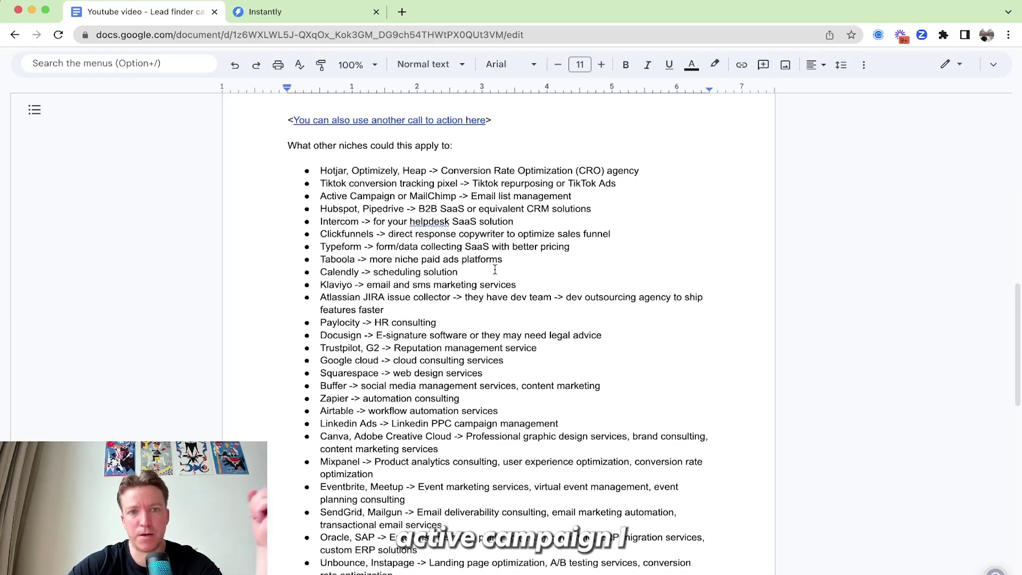
{"action": "scroll", "coordinate": [495, 270], "scroll_direction": "down", "scroll_amount": 2}
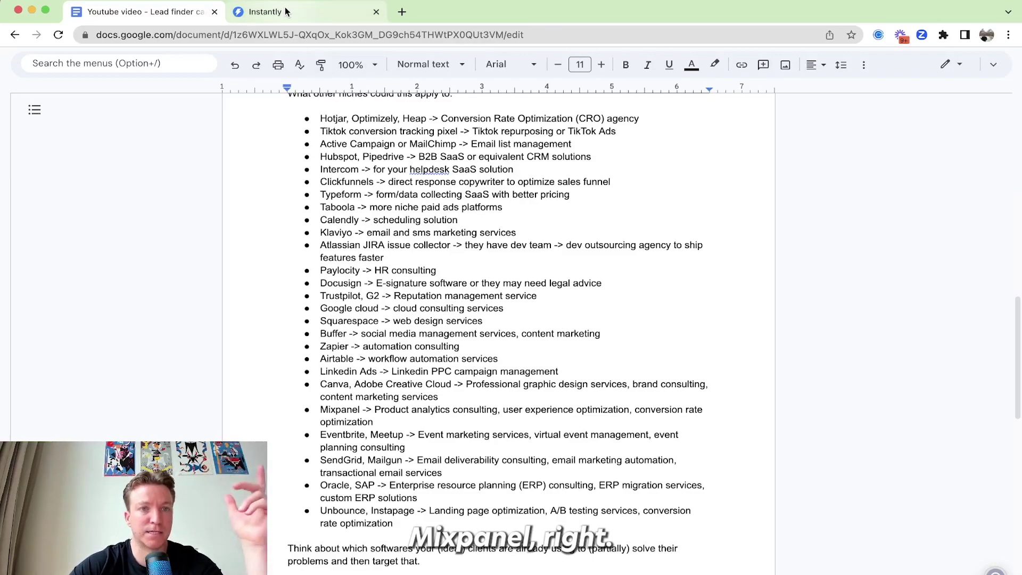
Delete the word 'boutique' from the agency paragraph and review the {{companyName}} call to action.
{"action": "left_click", "coordinate": [265, 12]}
{"action": "left_click_drag", "start_coordinate": [621, 254], "coordinate": [537, 249]}
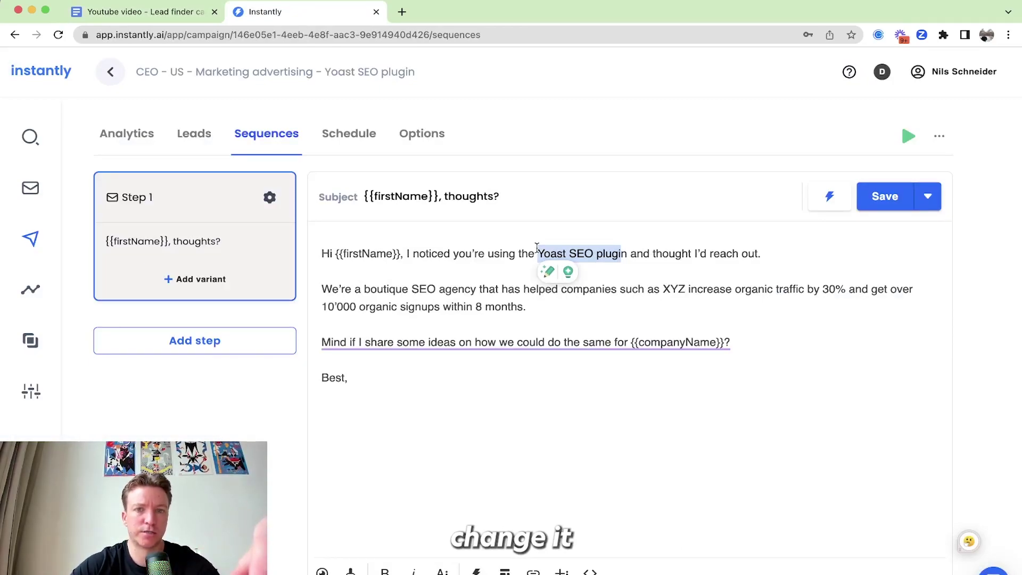
{"action": "left_click", "coordinate": [490, 300]}
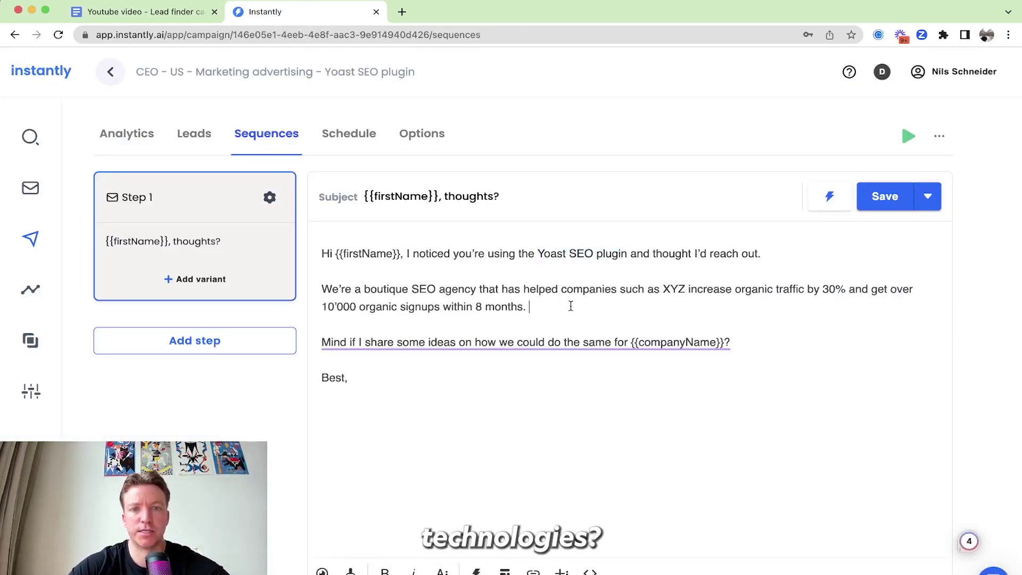
{"action": "left_click_drag", "start_coordinate": [533, 306], "coordinate": [321, 281]}
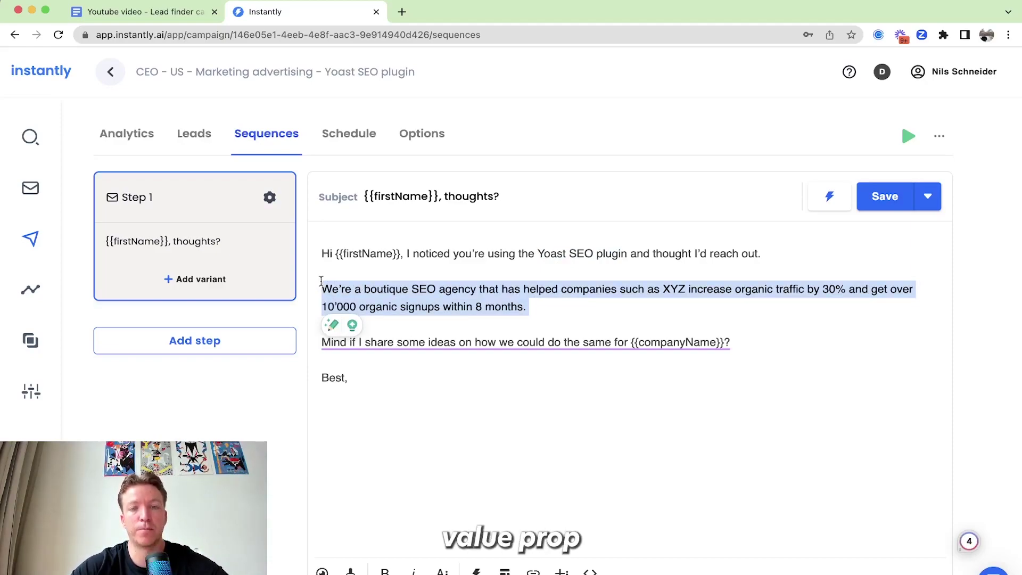
{"action": "left_click", "coordinate": [467, 303]}
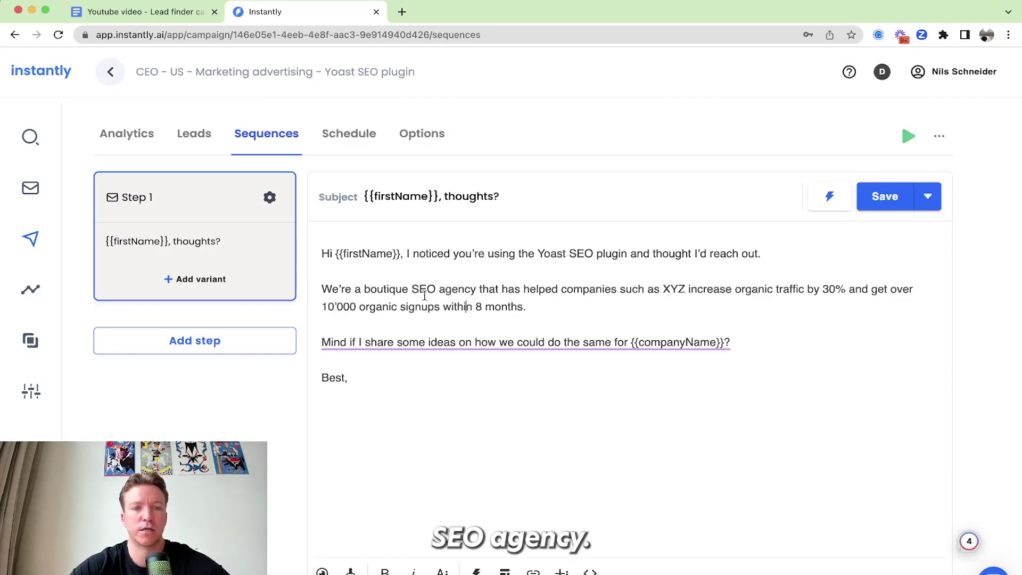
{"action": "double_click", "coordinate": [395, 289]}
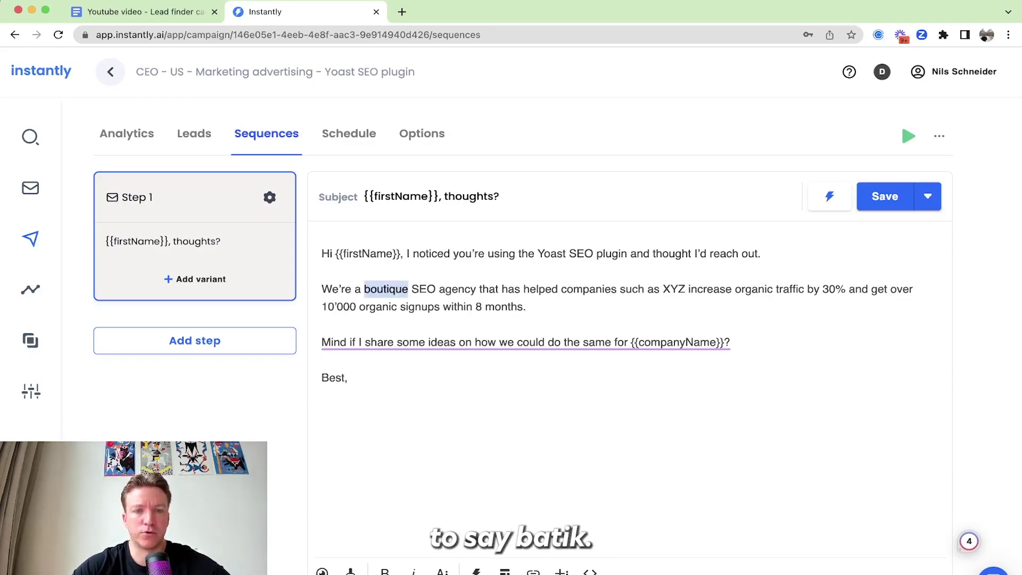
{"action": "key", "text": "BackSpace"}
{"action": "key", "text": "BackSpace"}
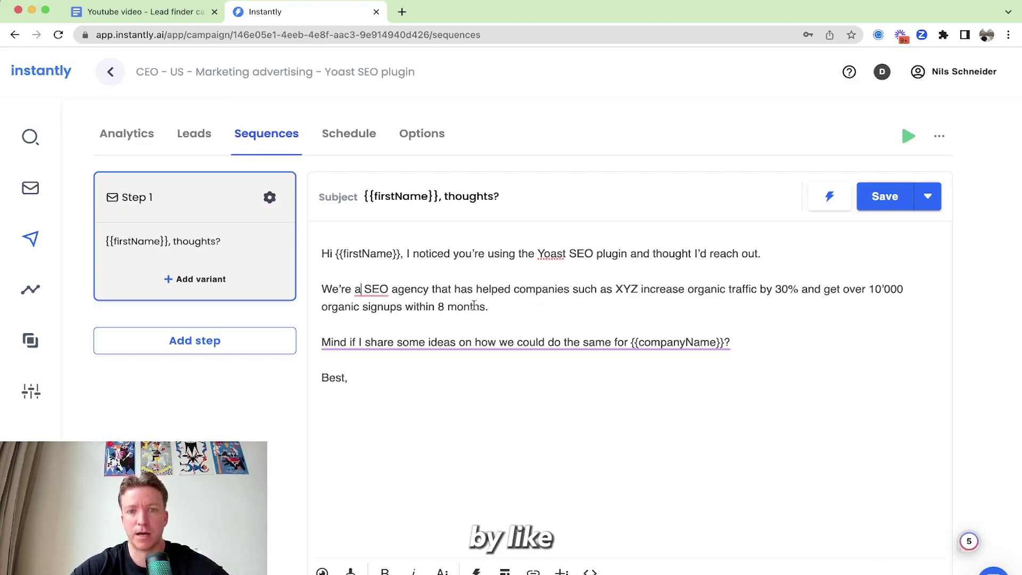
{"action": "left_click_drag", "start_coordinate": [490, 307], "coordinate": [324, 289]}
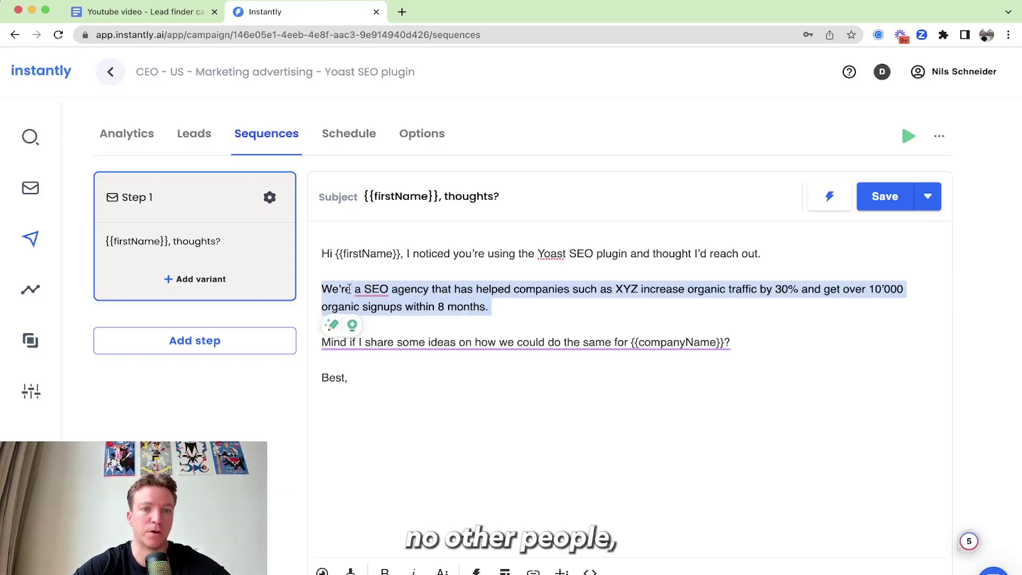
{"action": "left_click", "coordinate": [545, 310]}
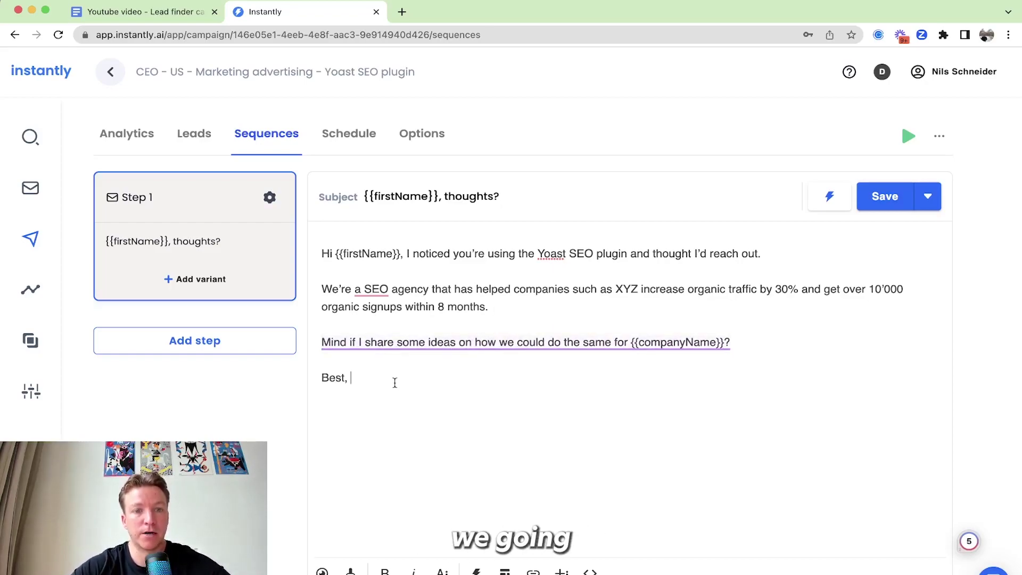
{"action": "mouse_move", "coordinate": [358, 343]}
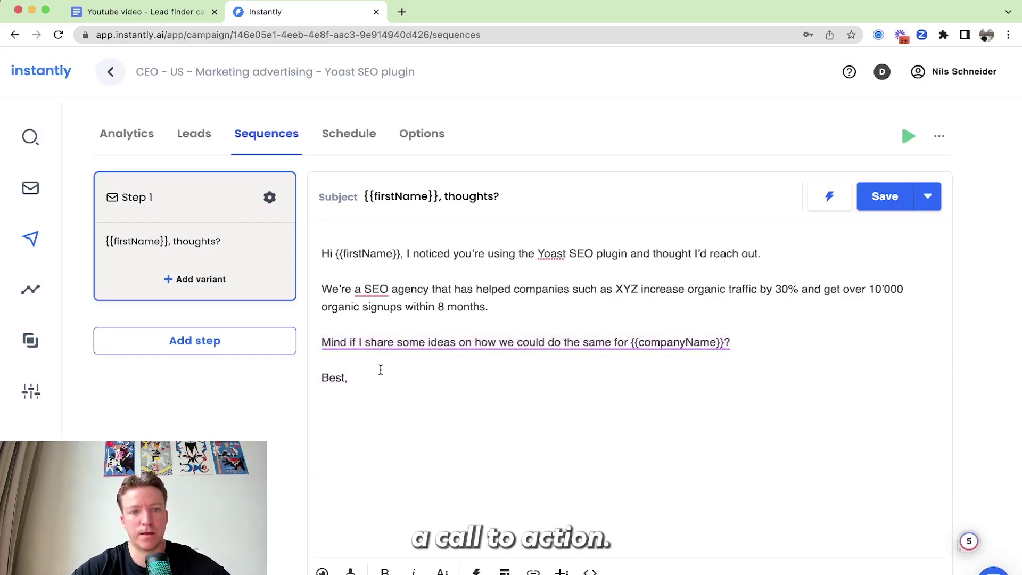
{"action": "mouse_move", "coordinate": [466, 341]}
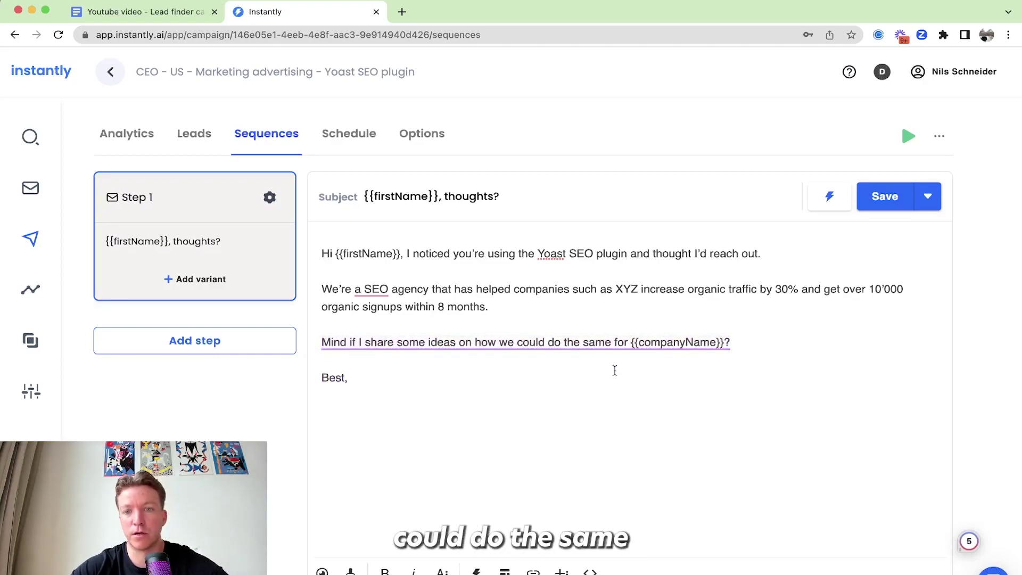
{"action": "mouse_move", "coordinate": [729, 343]}
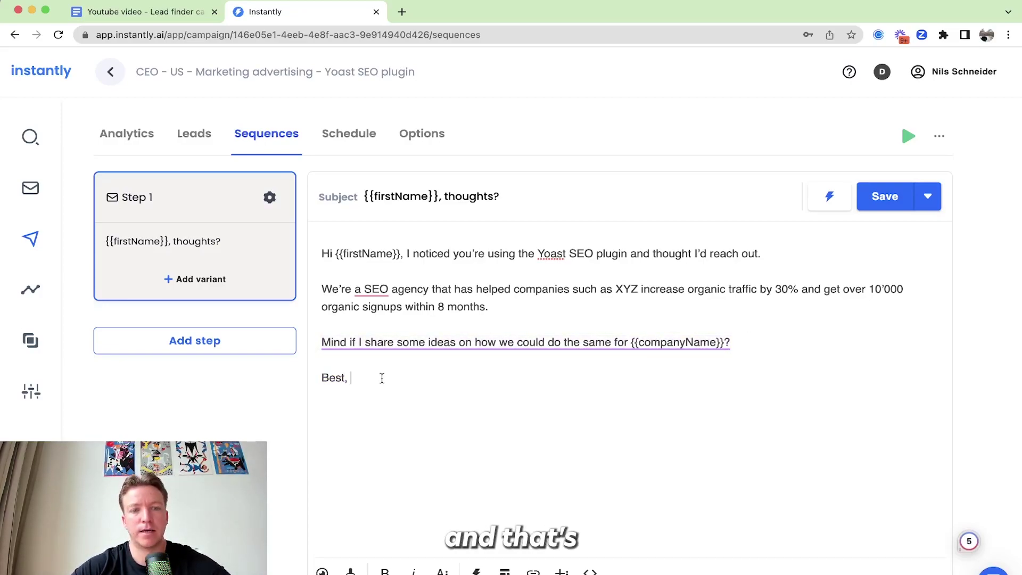
Open the linked 27 cold email Call-to-Actions MindMeister map from the Google Doc.
{"action": "key", "text": "super+alt+Left"}
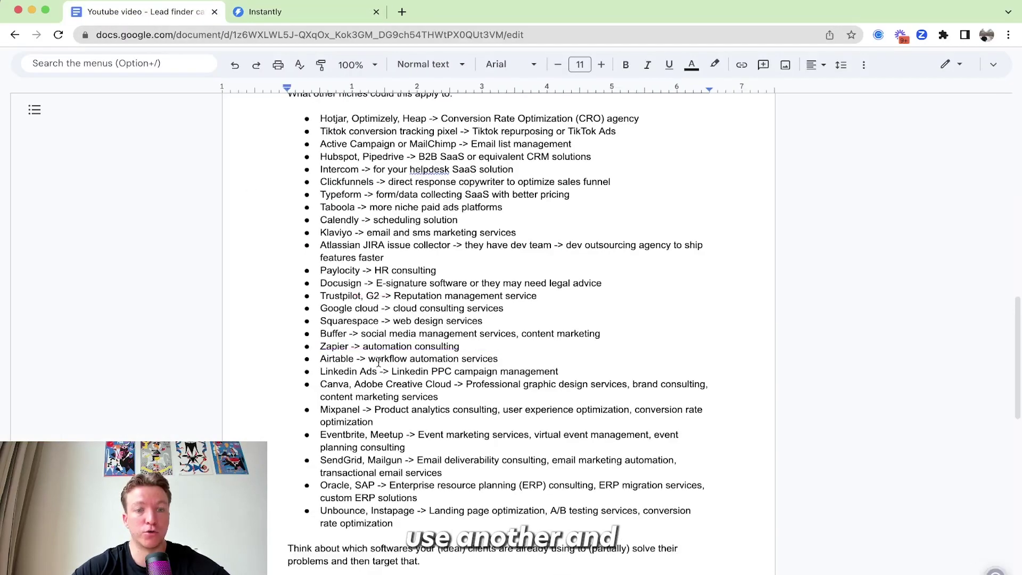
{"action": "scroll", "coordinate": [379, 362], "scroll_direction": "down", "scroll_amount": 8}
{"action": "scroll", "coordinate": [378, 362], "scroll_direction": "up", "scroll_amount": 10}
{"action": "left_click", "coordinate": [415, 513]}
{"action": "left_click", "coordinate": [404, 529]}
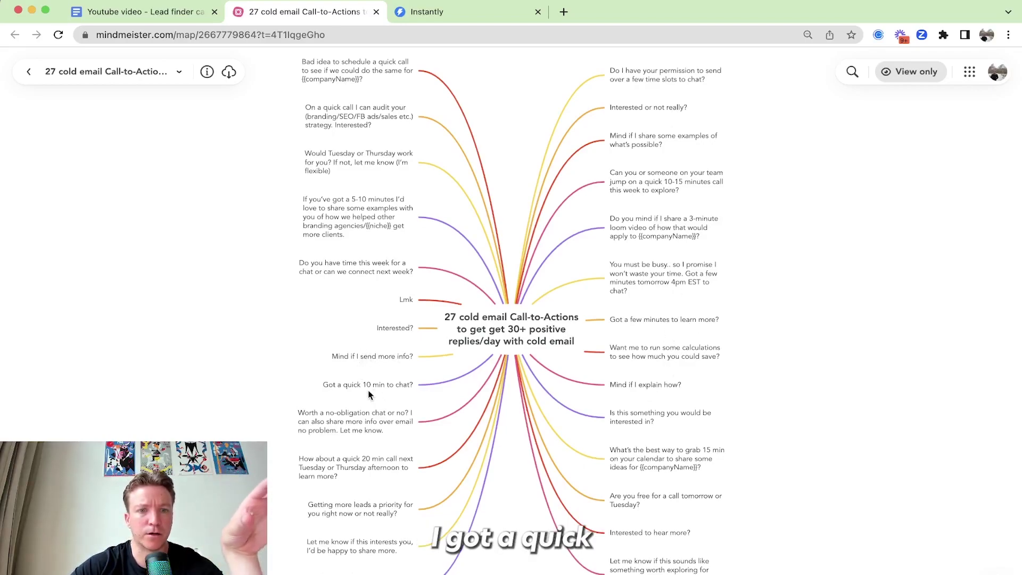
Go back to the Instantly campaign's Step 1 email after browsing the MindMeister map.
{"action": "left_click", "coordinate": [457, 12]}
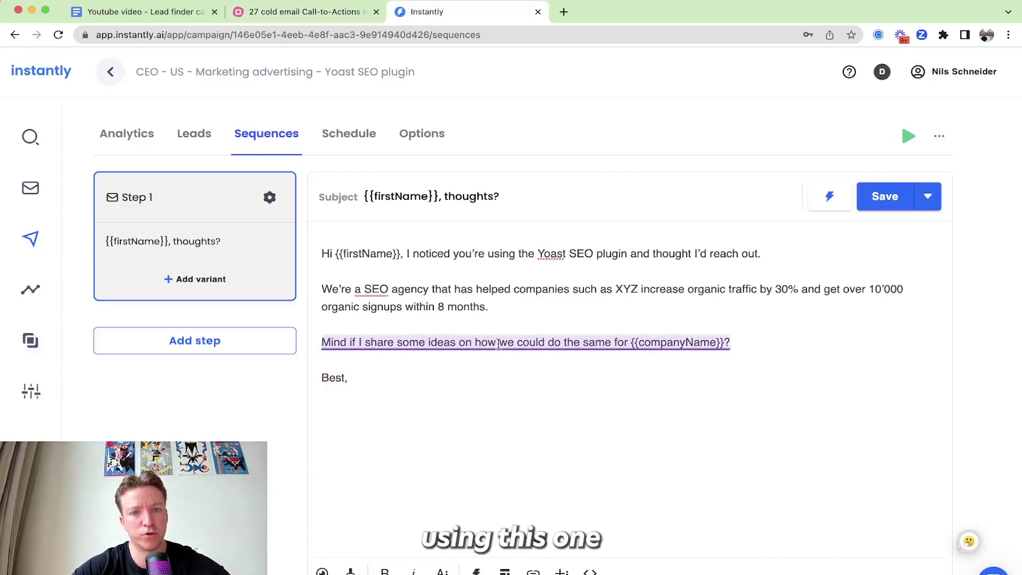
Save the sequence and confirm the weekday 9:00 AM–6:00 PM Eastern sending schedule.
{"action": "left_click", "coordinate": [618, 379]}
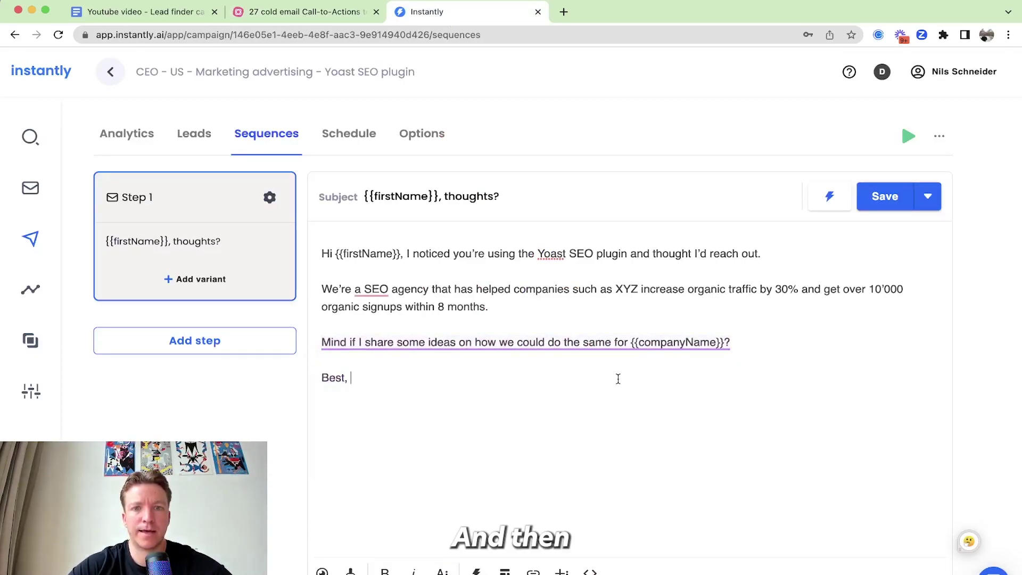
{"action": "left_click", "coordinate": [894, 201]}
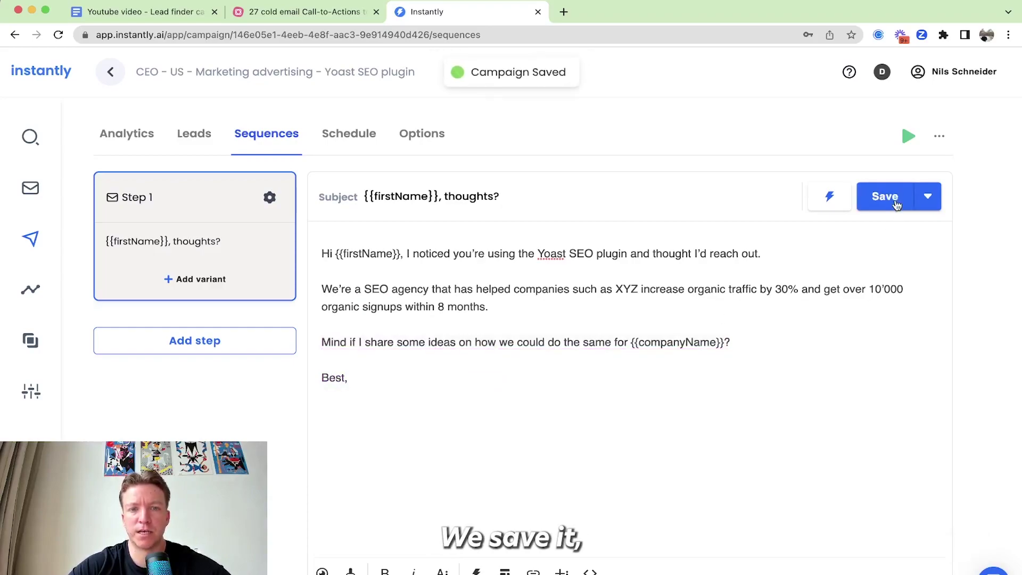
{"action": "left_click", "coordinate": [349, 140]}
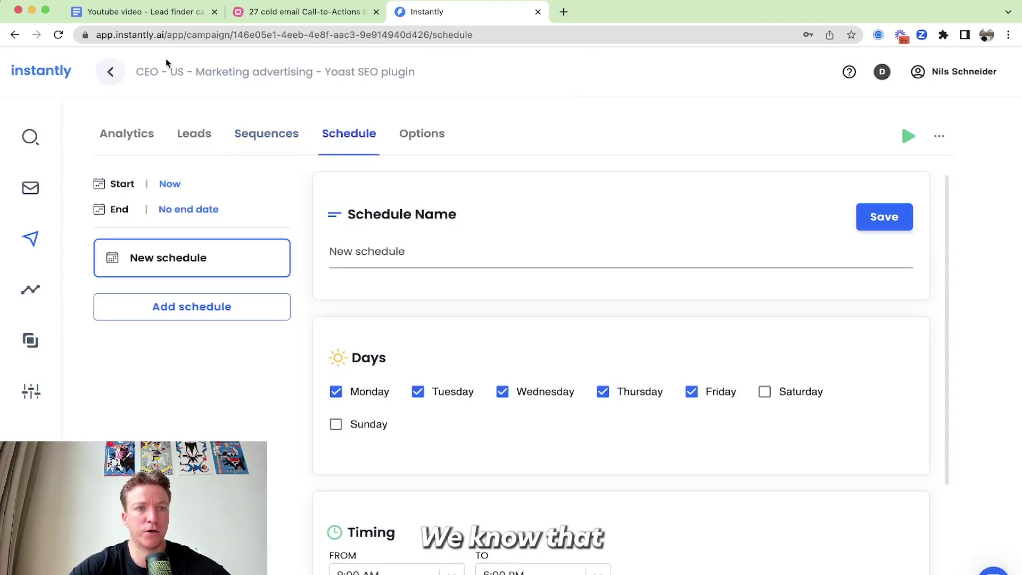
{"action": "scroll", "coordinate": [543, 399], "scroll_direction": "down", "scroll_amount": 3}
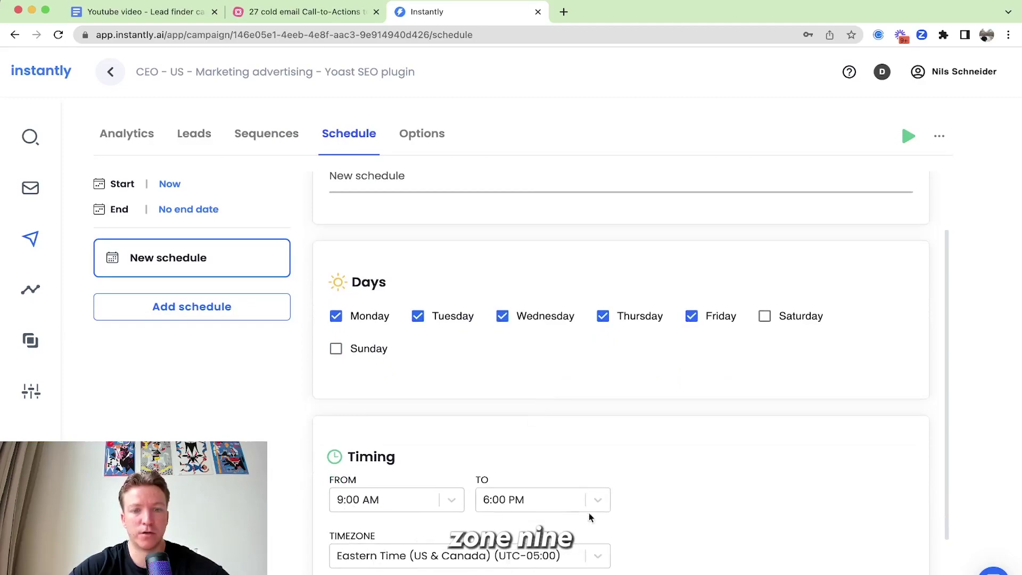
{"action": "scroll", "coordinate": [458, 314], "scroll_direction": "up", "scroll_amount": 3}
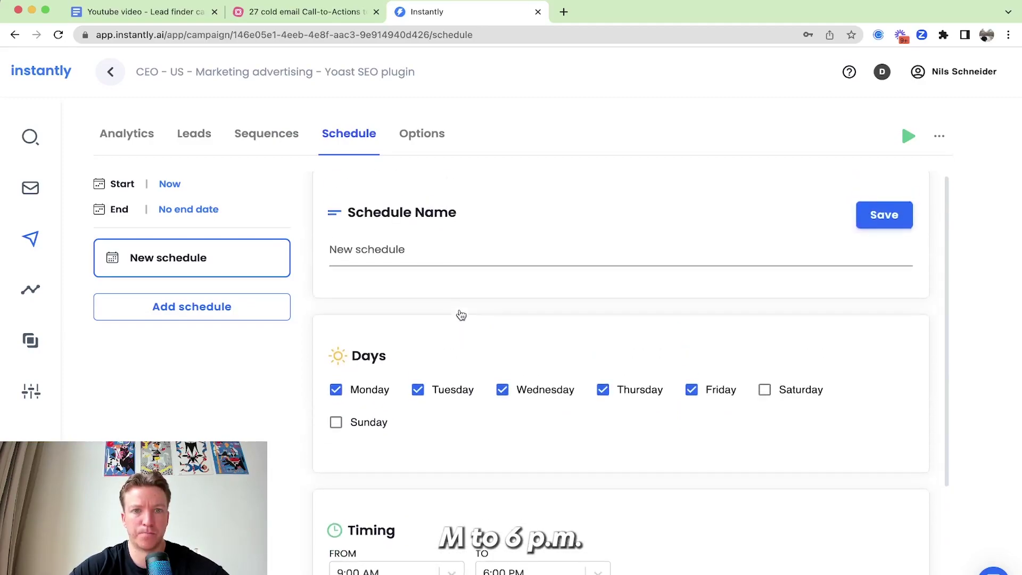
{"action": "left_click", "coordinate": [422, 136]}
Select ten sending accounts in the Accounts to use list.
{"action": "left_click", "coordinate": [490, 291]}
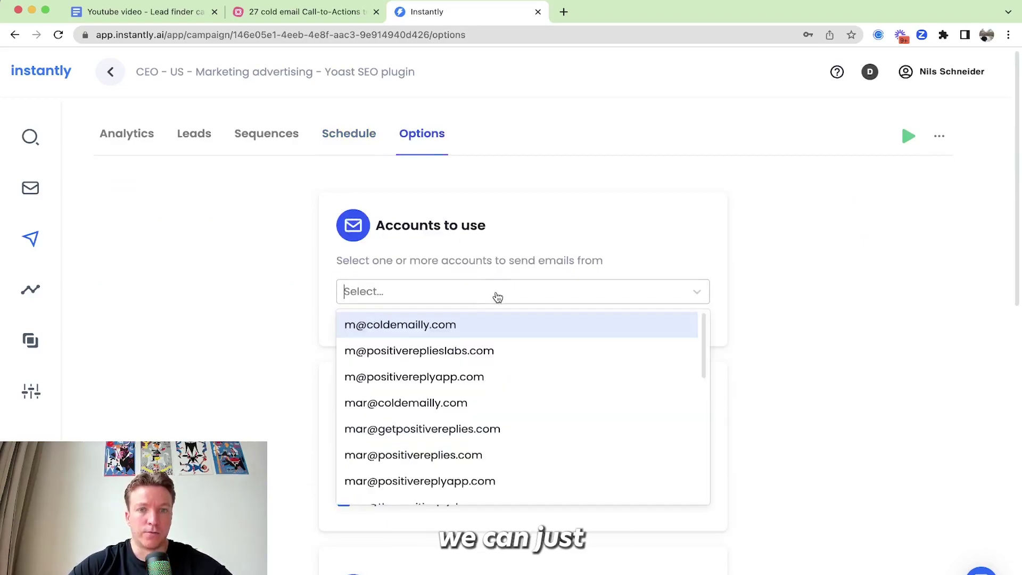
{"action": "left_click", "coordinate": [452, 353]}
{"action": "left_click", "coordinate": [452, 352]}
{"action": "left_click", "coordinate": [450, 351]}
{"action": "left_click", "coordinate": [462, 423]}
{"action": "left_click", "coordinate": [462, 423]}
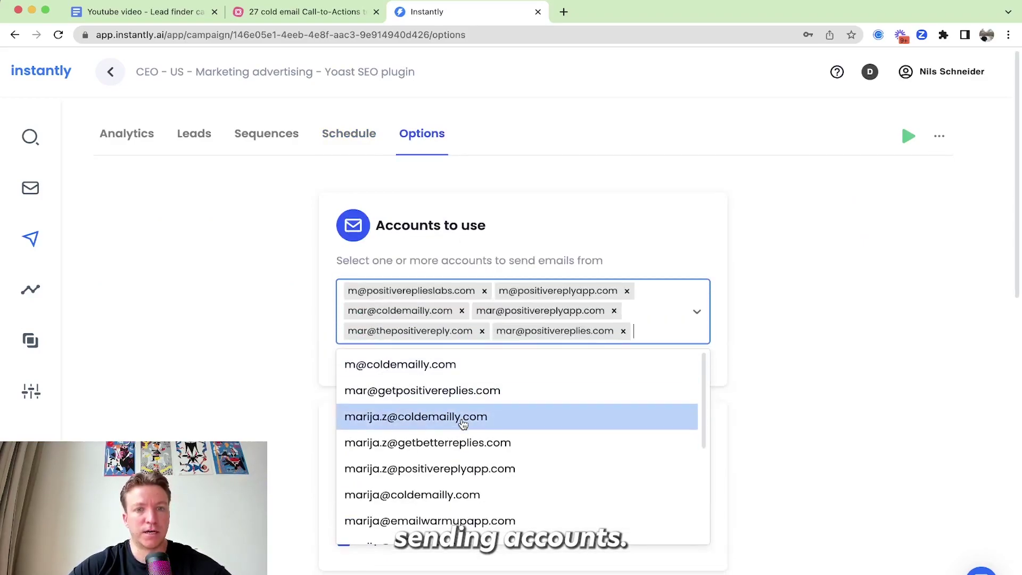
{"action": "left_click", "coordinate": [462, 422]}
{"action": "left_click", "coordinate": [811, 391]}
{"action": "left_click", "coordinate": [617, 351]}
{"action": "left_click", "coordinate": [538, 436]}
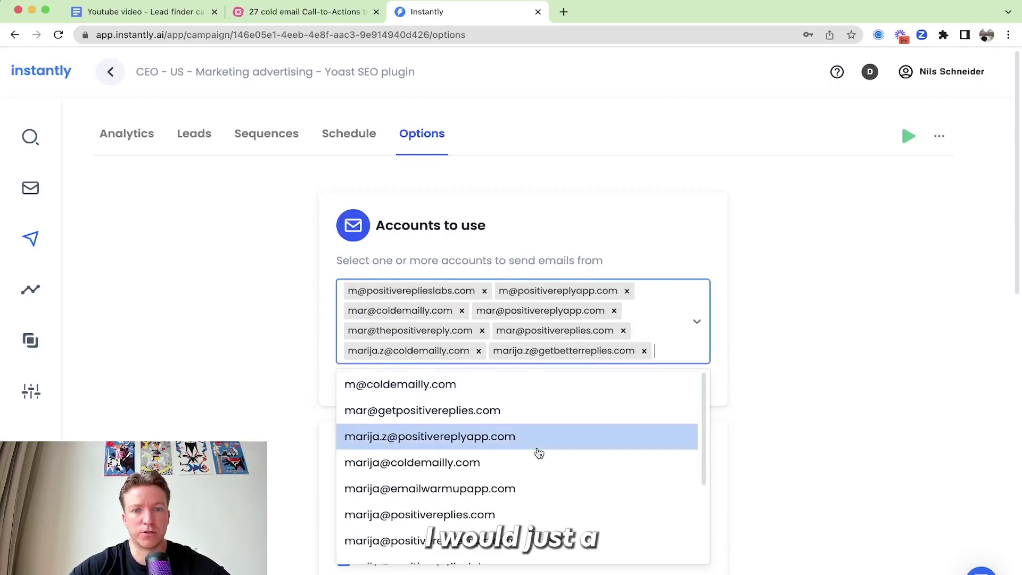
{"action": "left_click", "coordinate": [538, 442]}
{"action": "left_click", "coordinate": [538, 442]}
{"action": "left_click", "coordinate": [406, 409]}
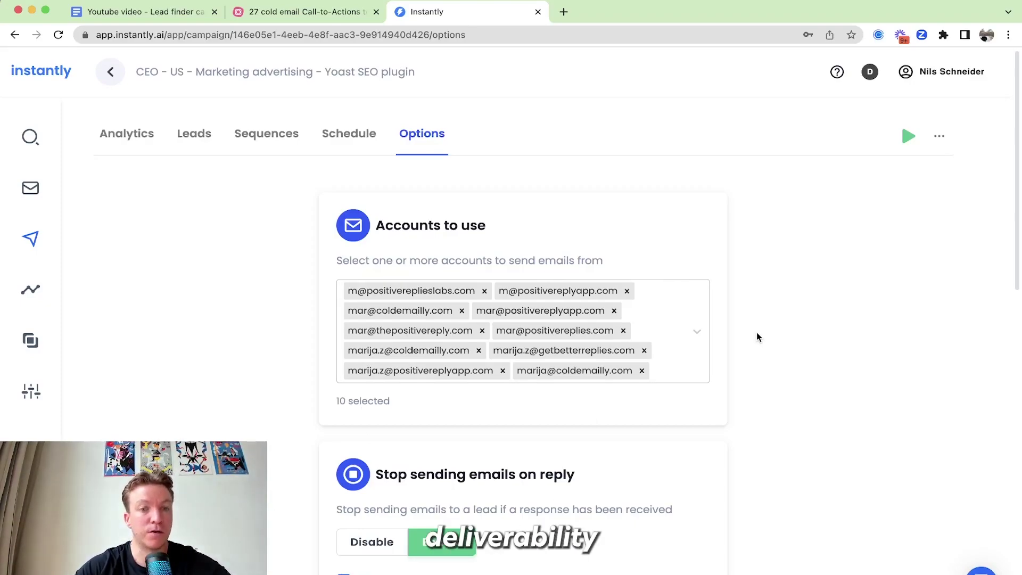
Confirm stop-on-reply is enabled and the daily limit is 200 emails.
{"action": "scroll", "coordinate": [756, 333], "scroll_direction": "down", "scroll_amount": 2}
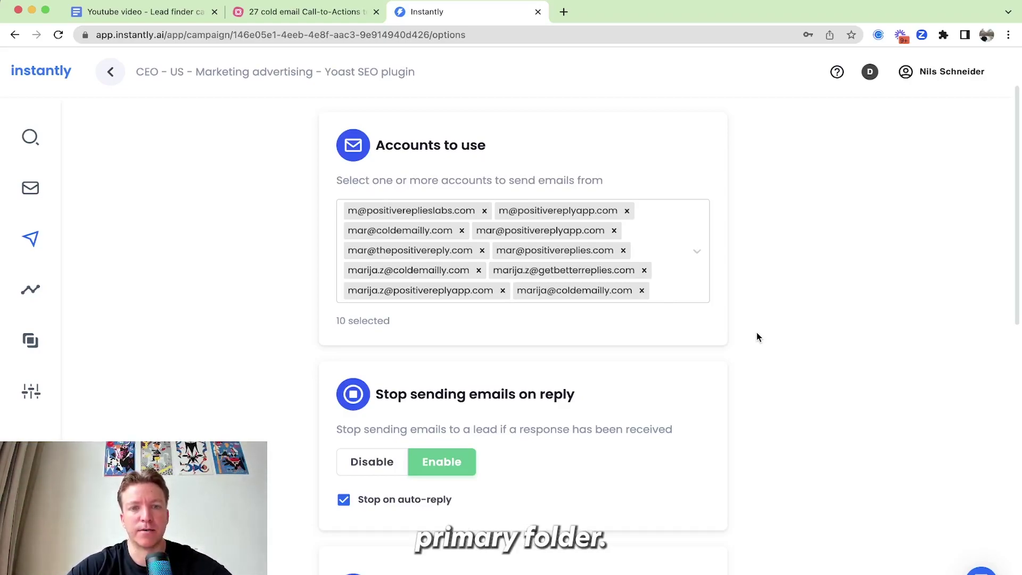
{"action": "scroll", "coordinate": [758, 336], "scroll_direction": "down", "scroll_amount": 5}
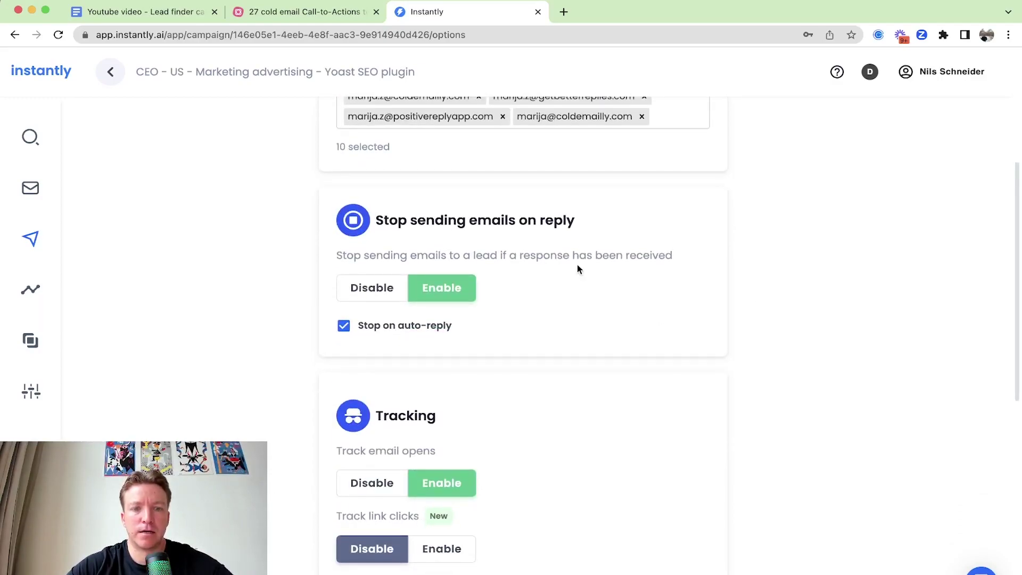
{"action": "scroll", "coordinate": [577, 266], "scroll_direction": "down", "scroll_amount": 5}
{"action": "scroll", "coordinate": [577, 266], "scroll_direction": "down", "scroll_amount": 5}
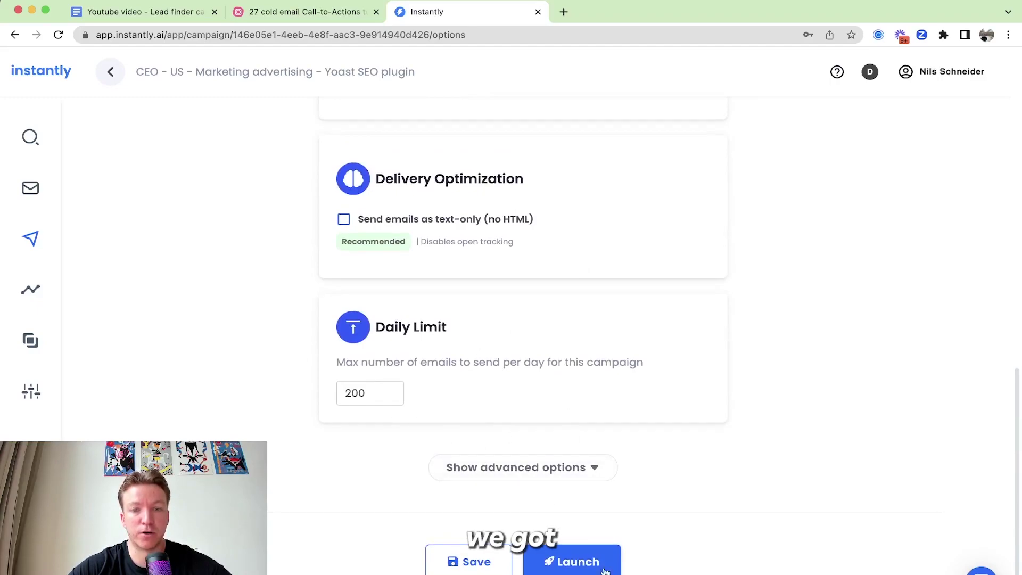
Launch and publish the 'CEO - US - Marketing advertising - Yoast SEO plugin' campaign, then open it.
{"action": "left_click", "coordinate": [594, 571]}
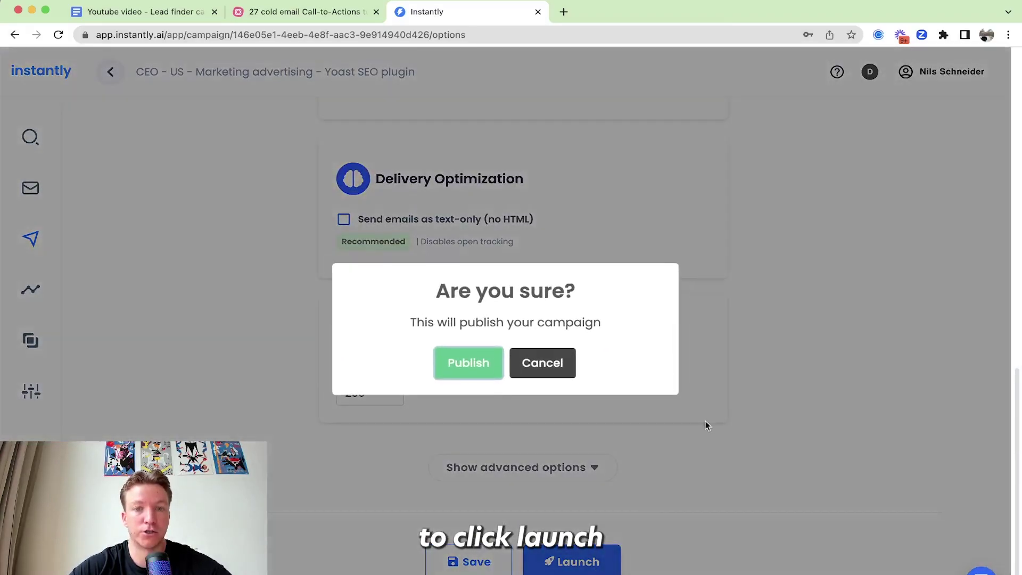
{"action": "left_click", "coordinate": [468, 364]}
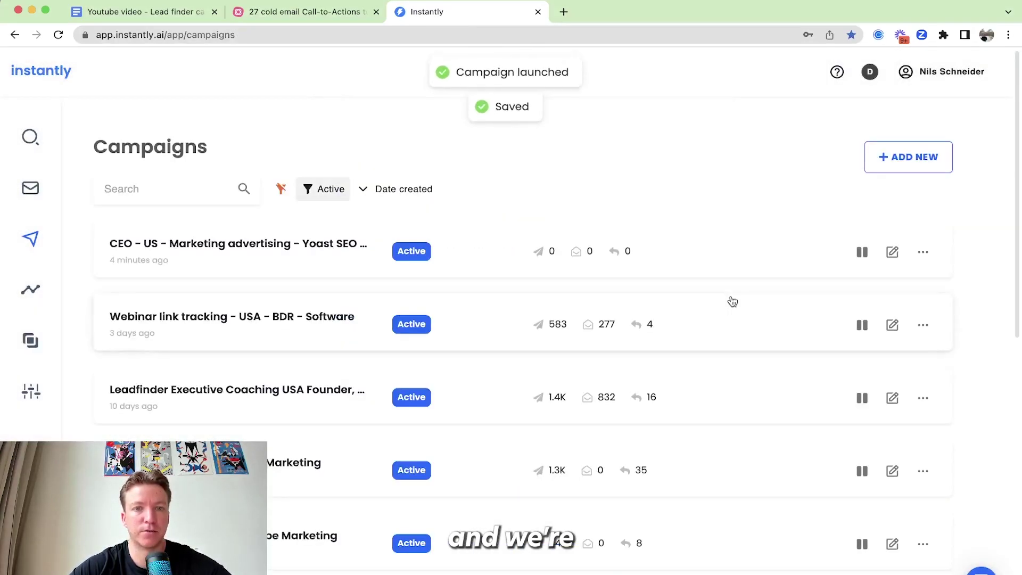
{"action": "left_click", "coordinate": [362, 243]}
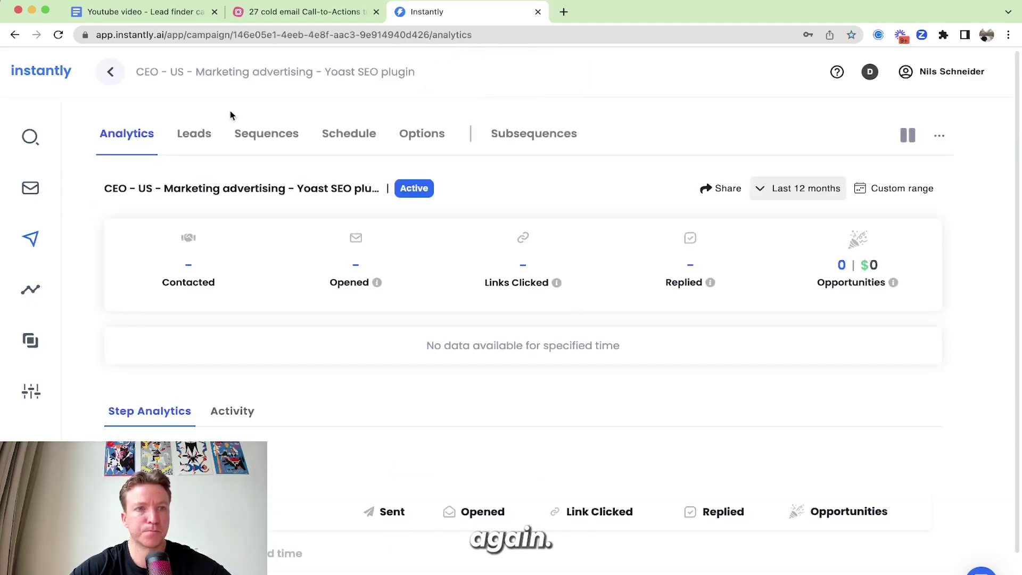
Check the campaign's Leads, Sequences, Schedule and Options tabs, then return to the Lead Finder.
{"action": "left_click", "coordinate": [205, 145]}
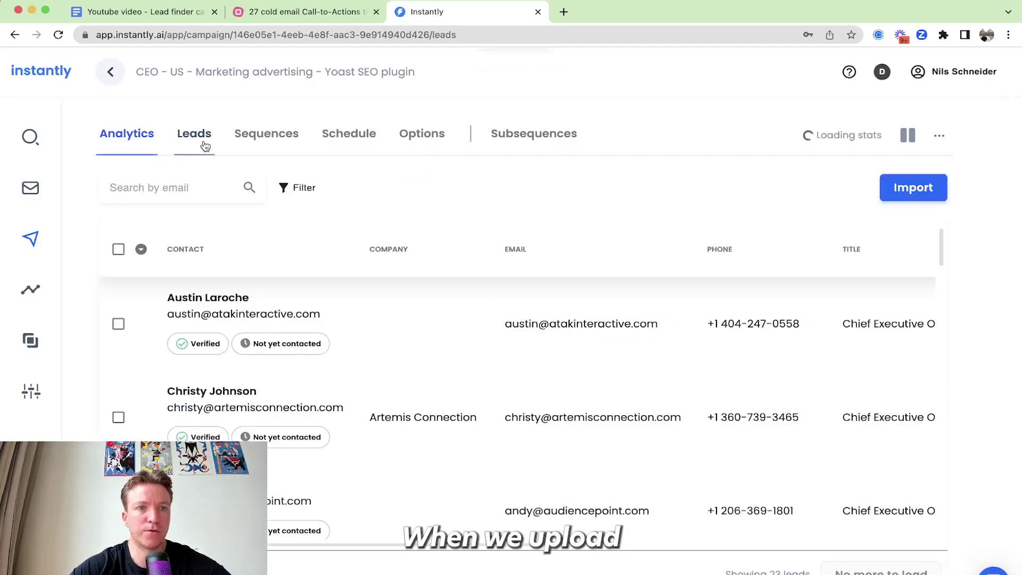
{"action": "left_click", "coordinate": [263, 137]}
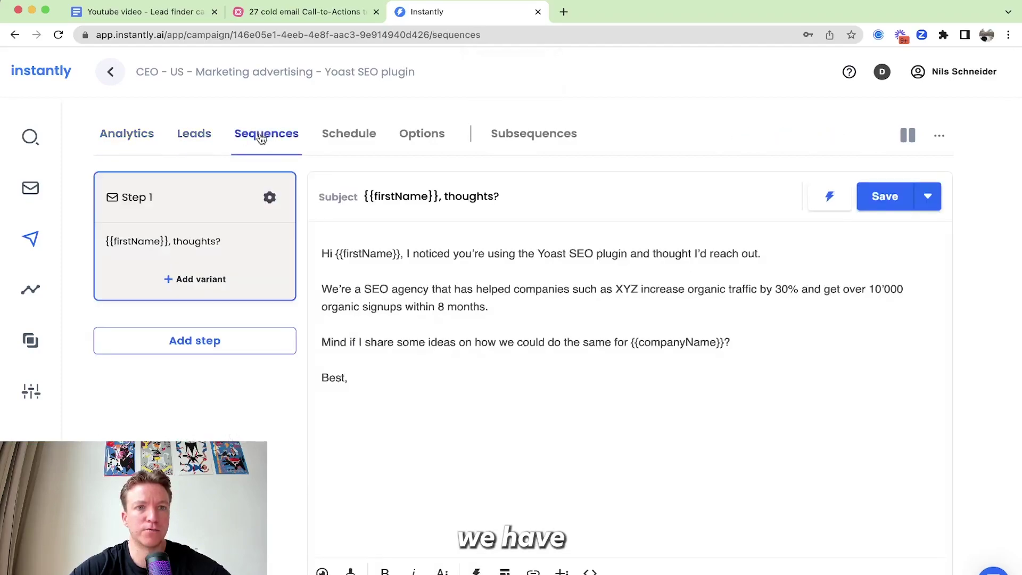
{"action": "left_click", "coordinate": [335, 142]}
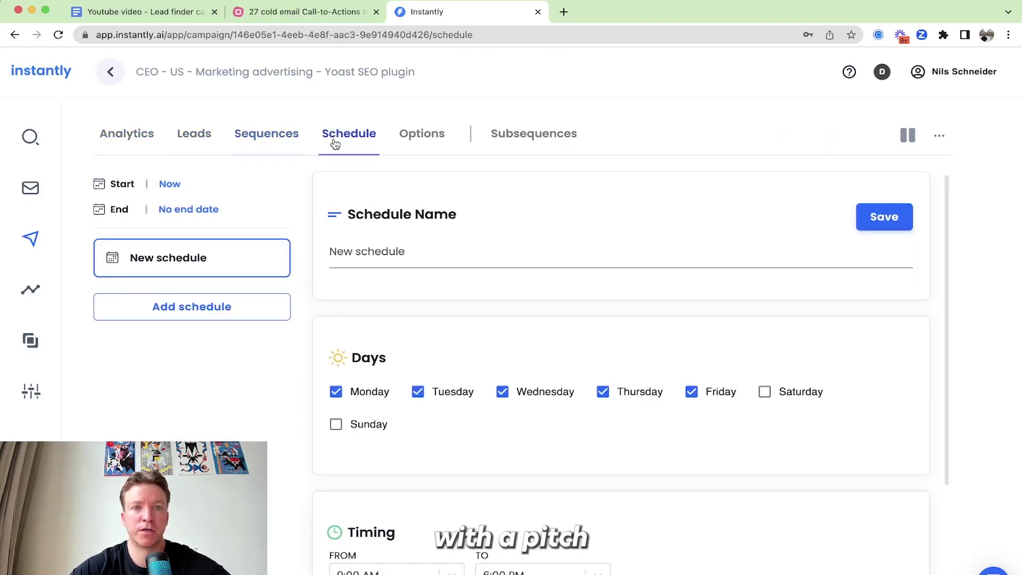
{"action": "left_click", "coordinate": [419, 140]}
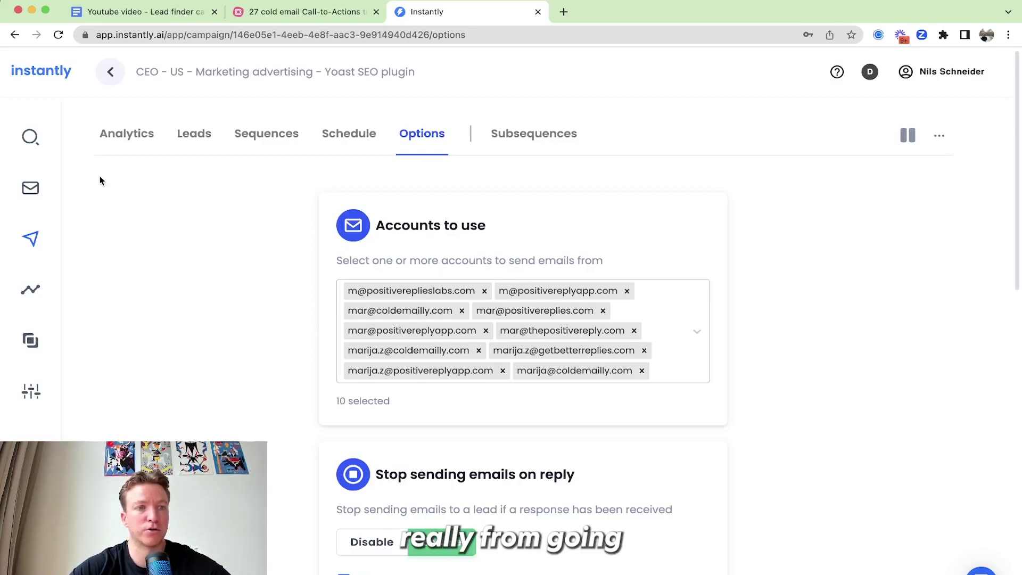
{"action": "left_click", "coordinate": [36, 142]}
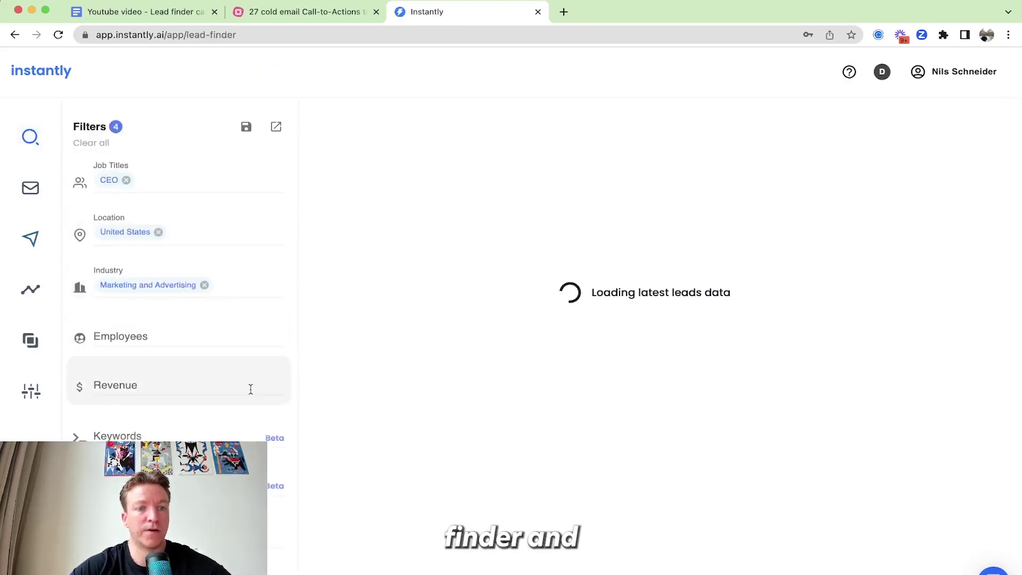